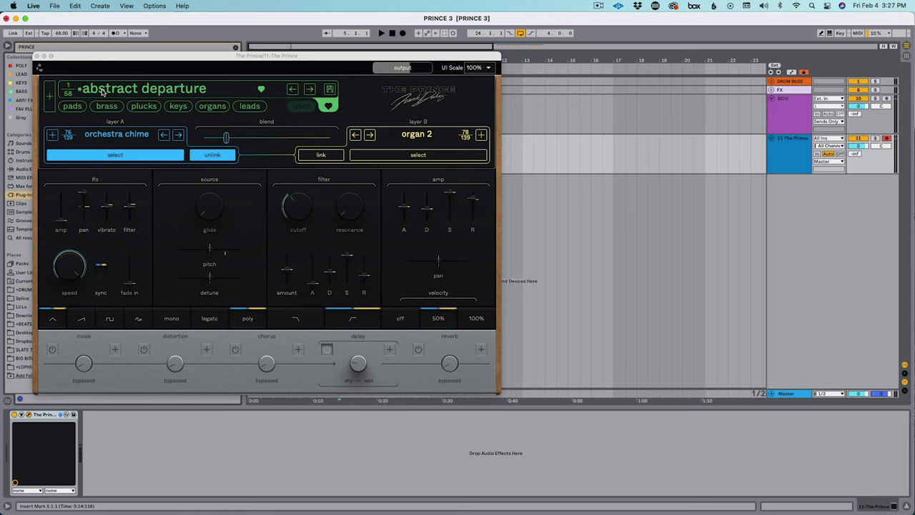
- Browse The Prince's presets, including the pads, keys, brass and plucks categories, and load the acceptable scatter preset
{"action": "left_click", "coordinate": [102, 91]}
{"action": "left_click", "coordinate": [72, 106]}
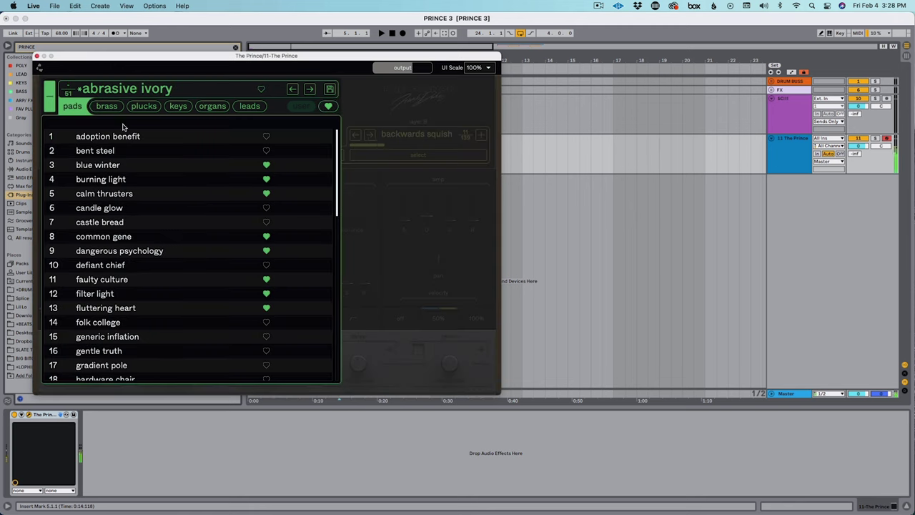
{"action": "left_click", "coordinate": [178, 107]}
{"action": "left_click", "coordinate": [107, 106]}
{"action": "left_click", "coordinate": [143, 105]}
{"action": "left_click", "coordinate": [310, 90]}
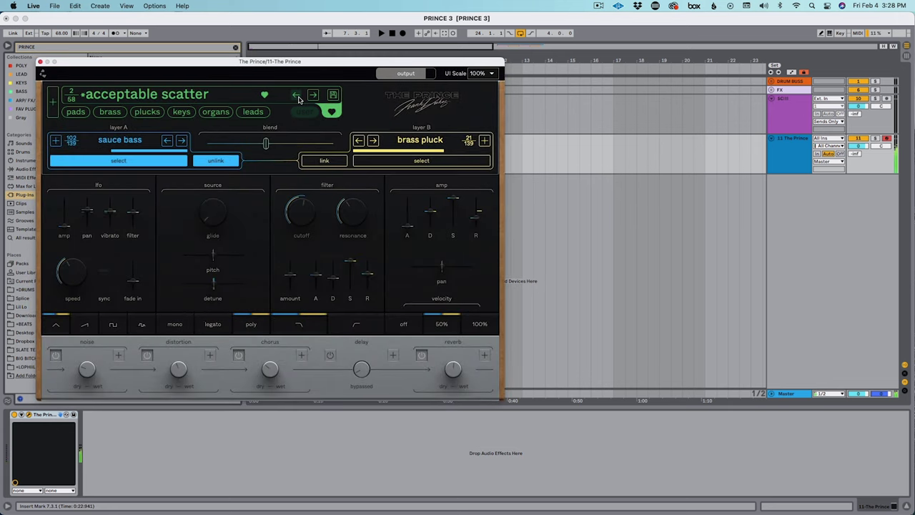
{"action": "left_click", "coordinate": [297, 96]}
{"action": "left_click", "coordinate": [313, 96]}
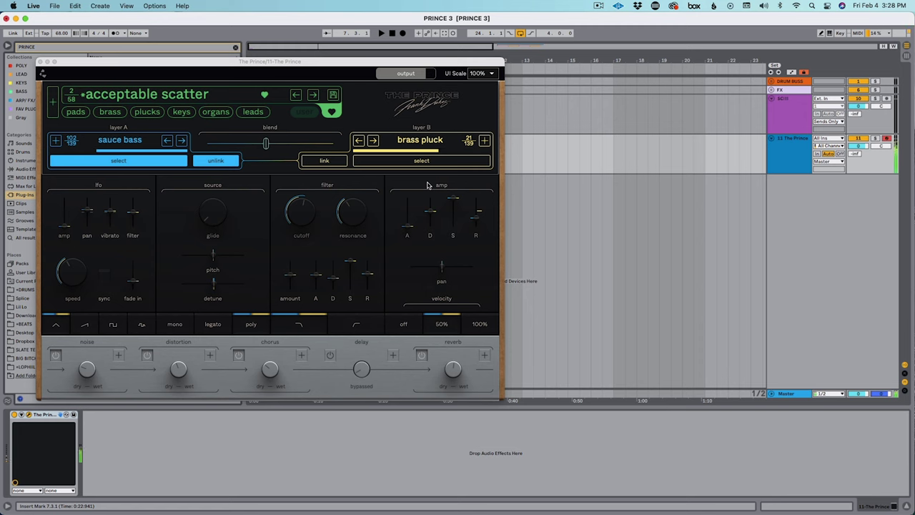
- Add the Max for Live Arp MIDI effect to The Prince track
{"action": "left_click", "coordinate": [40, 62]}
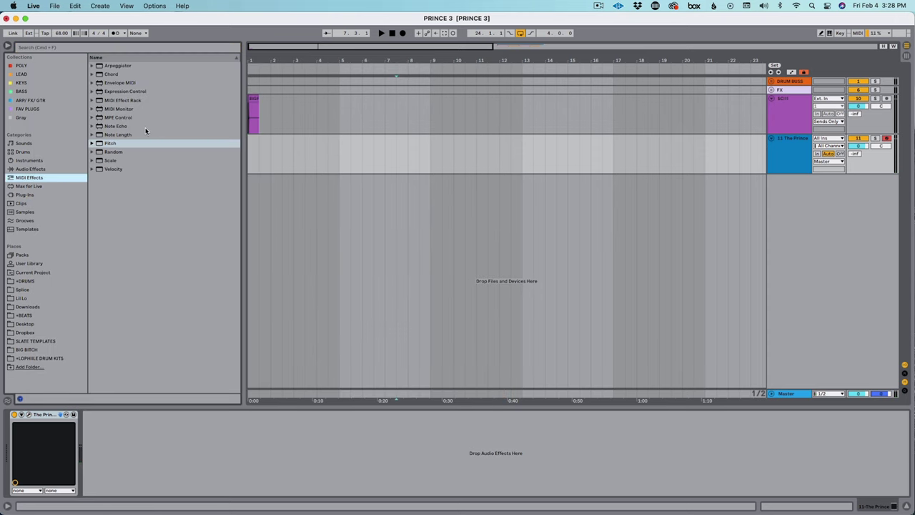
{"action": "left_click", "coordinate": [34, 187]}
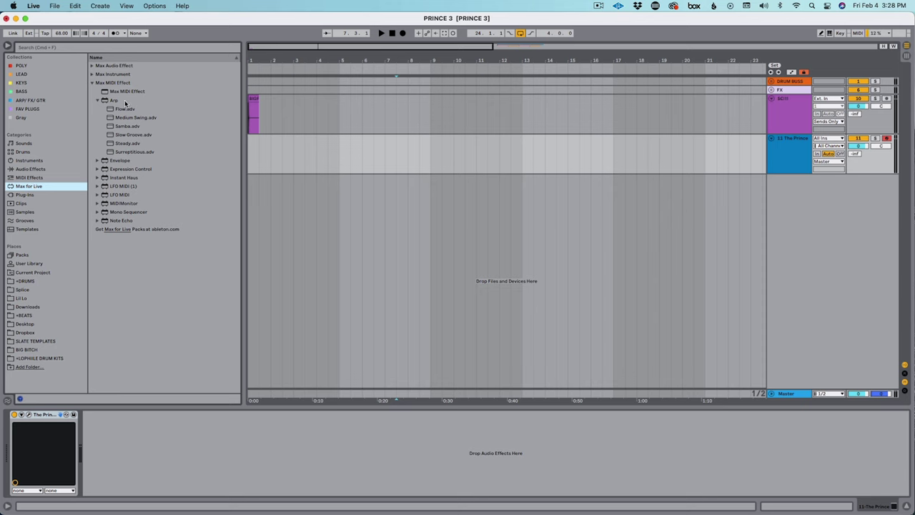
{"action": "left_click_drag", "start_coordinate": [118, 101], "coordinate": [97, 481]}
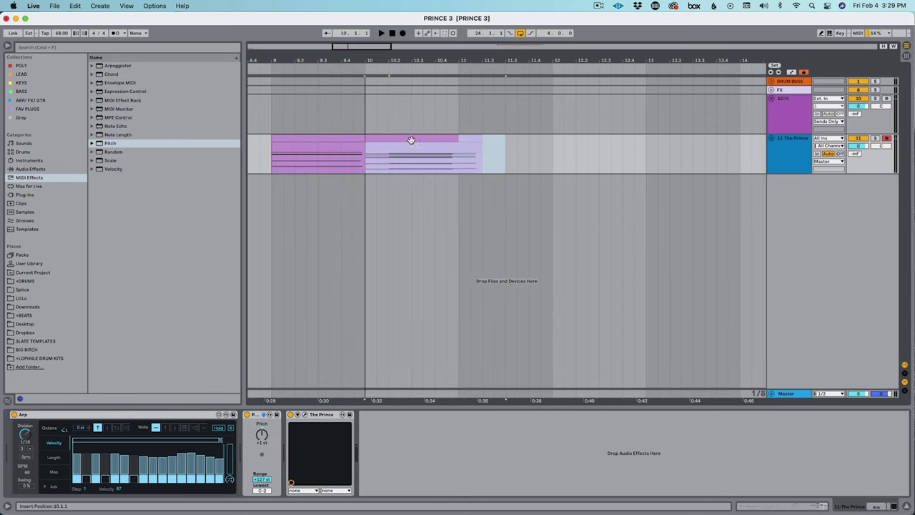
- Play back bars 9 to 11 of the chord clip and bypass The Prince's reverb
{"action": "left_click_drag", "start_coordinate": [428, 164], "coordinate": [272, 159]}
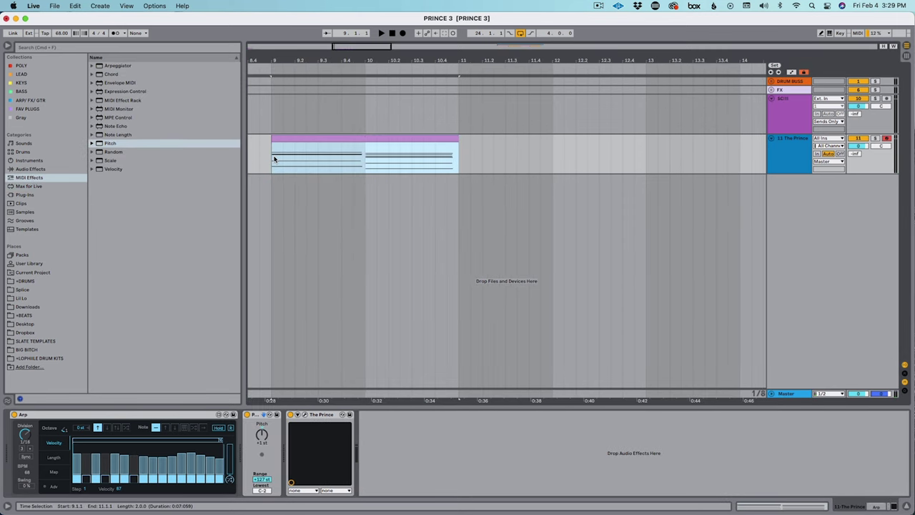
{"action": "left_click", "coordinate": [306, 415]}
{"action": "key", "text": "space"}
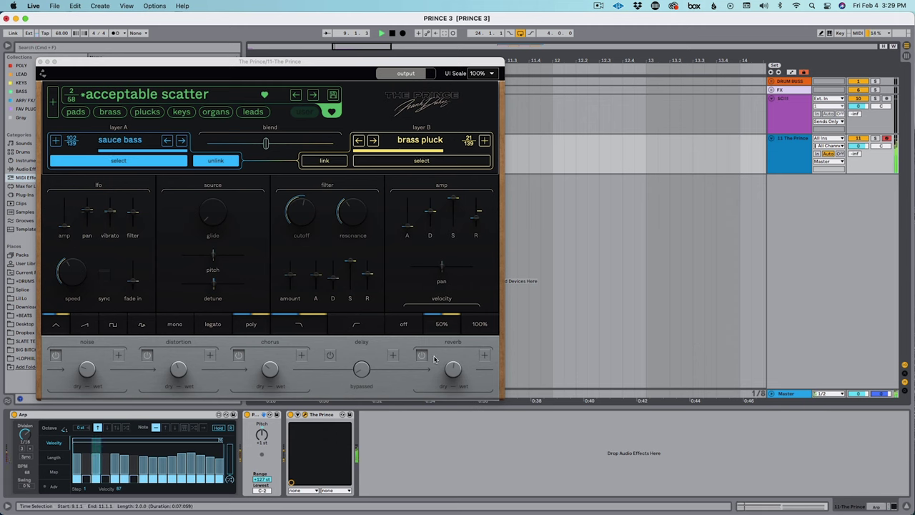
{"action": "left_click", "coordinate": [41, 62]}
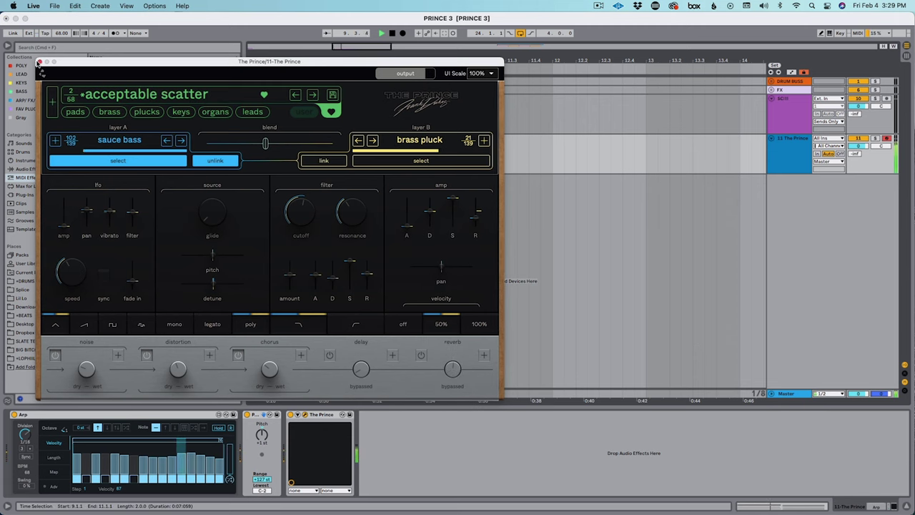
- Stop playback and loop the two-bar chord clip on The Prince track
{"action": "left_click", "coordinate": [397, 138]}
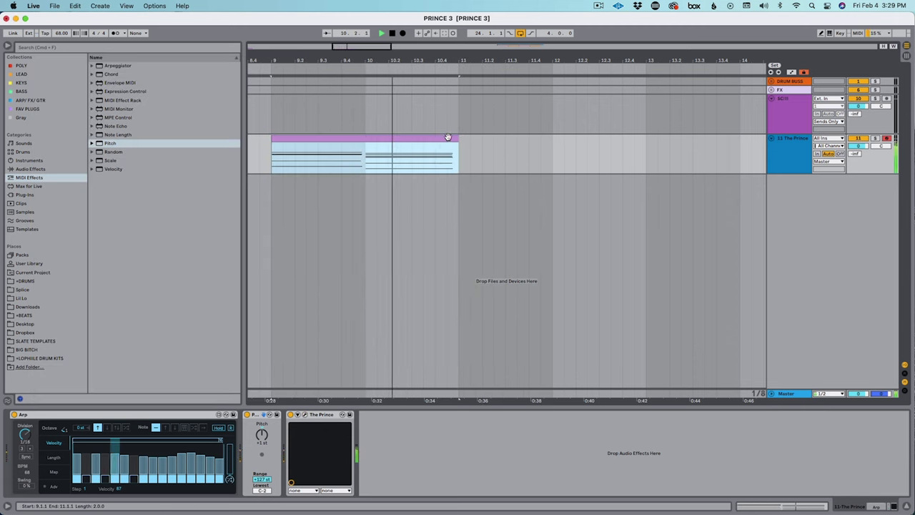
{"action": "key", "text": "space"}
{"action": "key", "text": "super+l"}
- Extend all notes in the chord clip so each chord fills its whole bar, and play the loop
{"action": "double_click", "coordinate": [444, 137]}
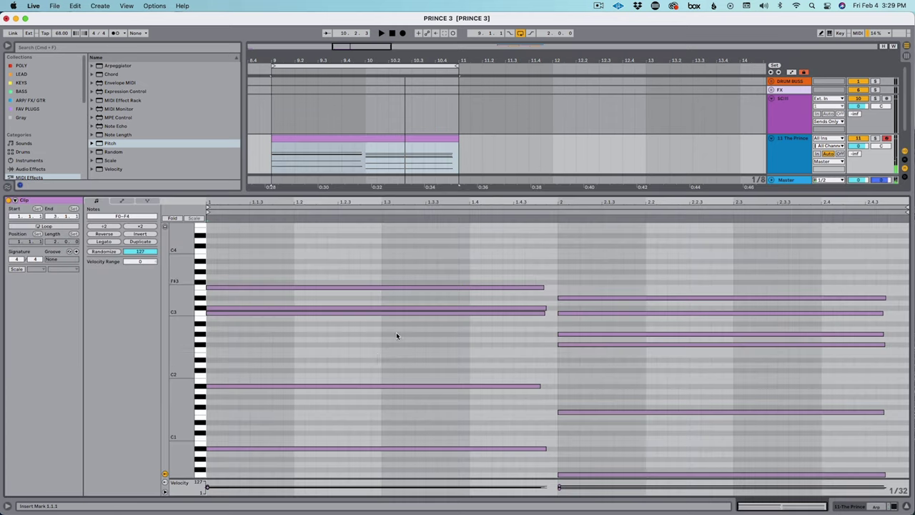
{"action": "key", "text": "super+a"}
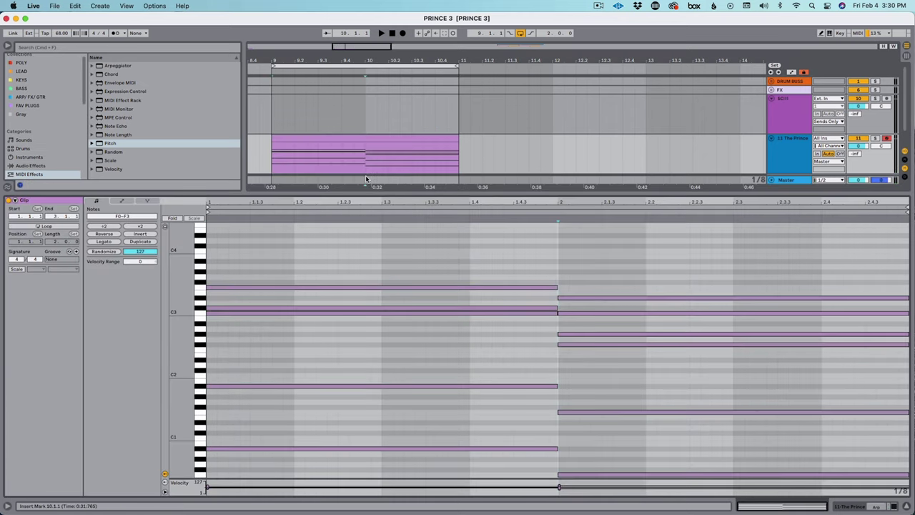
{"action": "left_click", "coordinate": [357, 158]}
{"action": "key", "text": "space"}
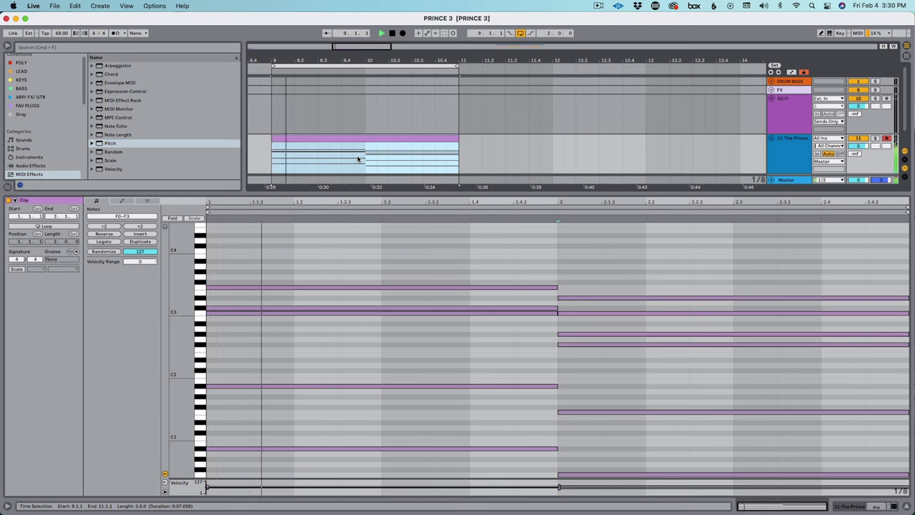
- Add an audio track that takes its input from The Prince and record the arpeggiated chords onto it
{"action": "key", "text": "shift+Tab"}
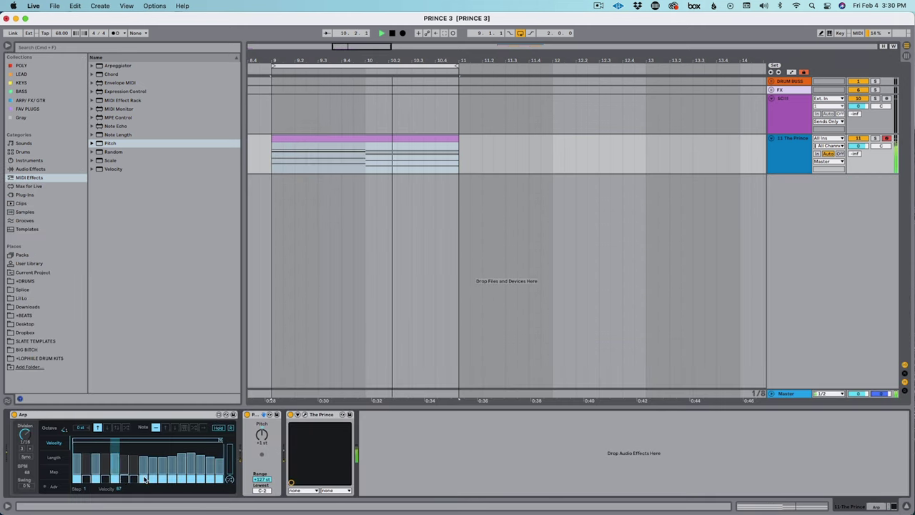
{"action": "key", "text": "space"}
{"action": "key", "text": "super+t"}
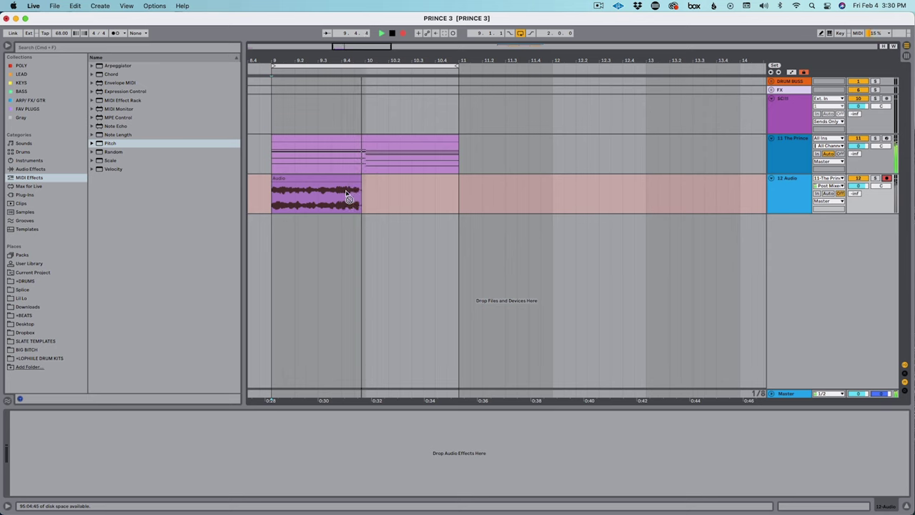
{"action": "key", "text": "space"}
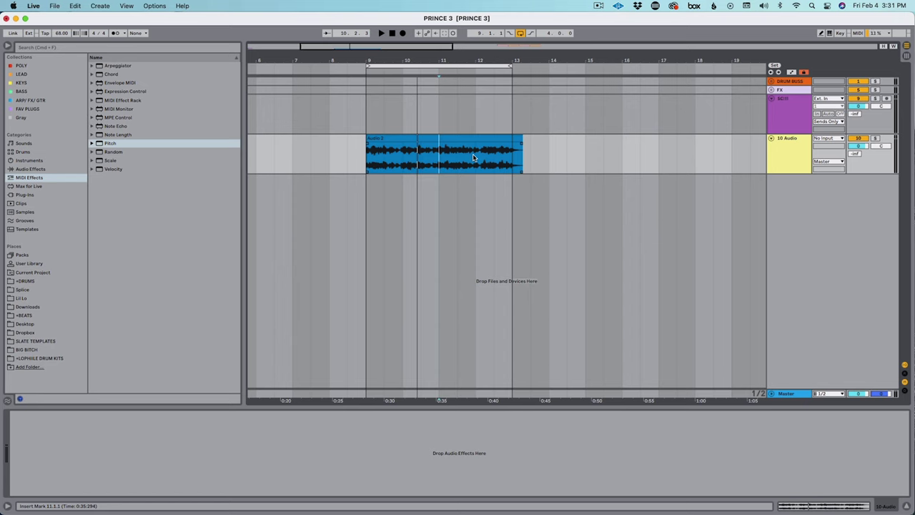
- Trim the chord audio clip's tail after bar 13 and add The Prince on a new, unfolded track
{"action": "left_click_drag", "start_coordinate": [517, 163], "coordinate": [604, 158]}
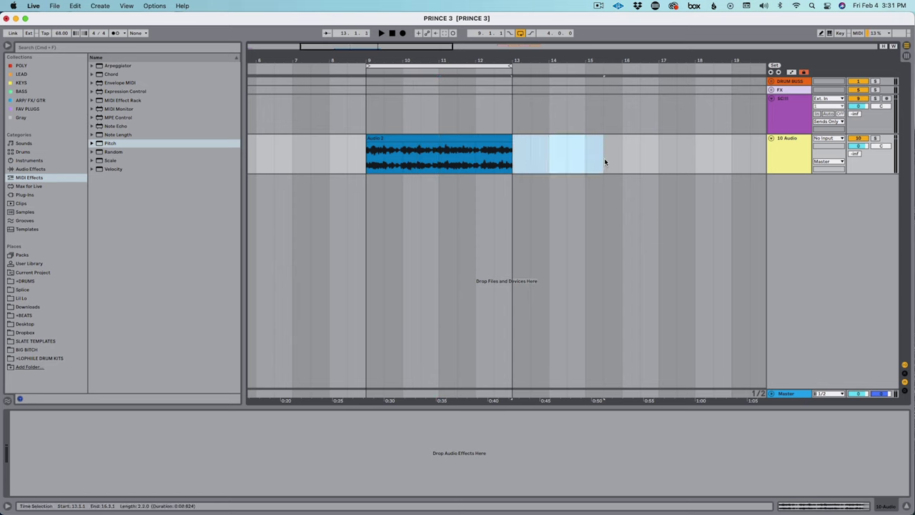
{"action": "left_click", "coordinate": [85, 48]}
{"action": "type", "text": "pric"}
{"action": "left_click", "coordinate": [25, 194]}
{"action": "left_click_drag", "start_coordinate": [118, 92], "coordinate": [521, 243]}
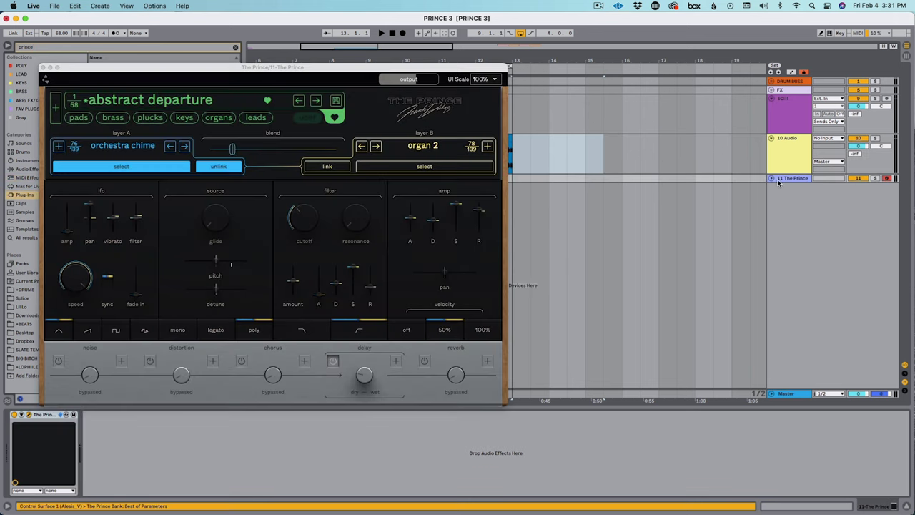
{"action": "left_click", "coordinate": [771, 178]}
- Load the angry youth preset from The Prince's leads category
{"action": "left_click", "coordinate": [317, 100]}
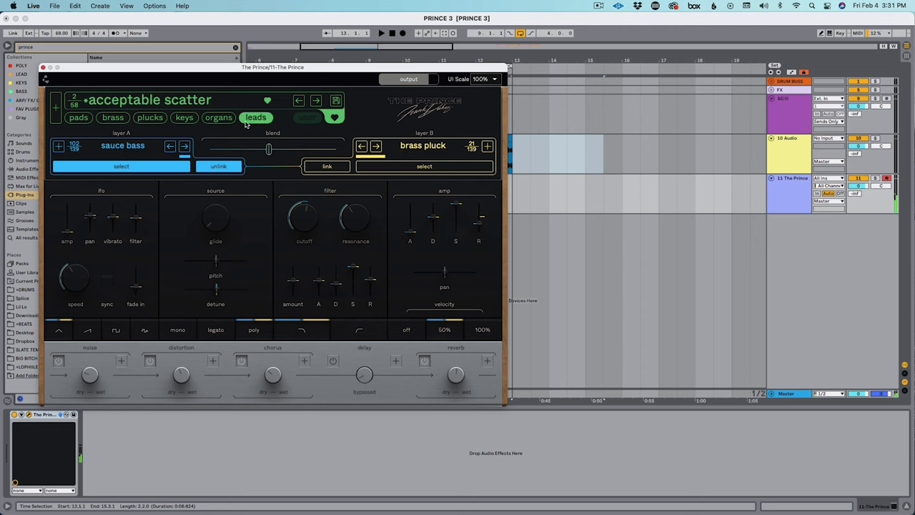
{"action": "left_click", "coordinate": [247, 120]}
{"action": "left_click", "coordinate": [316, 101]}
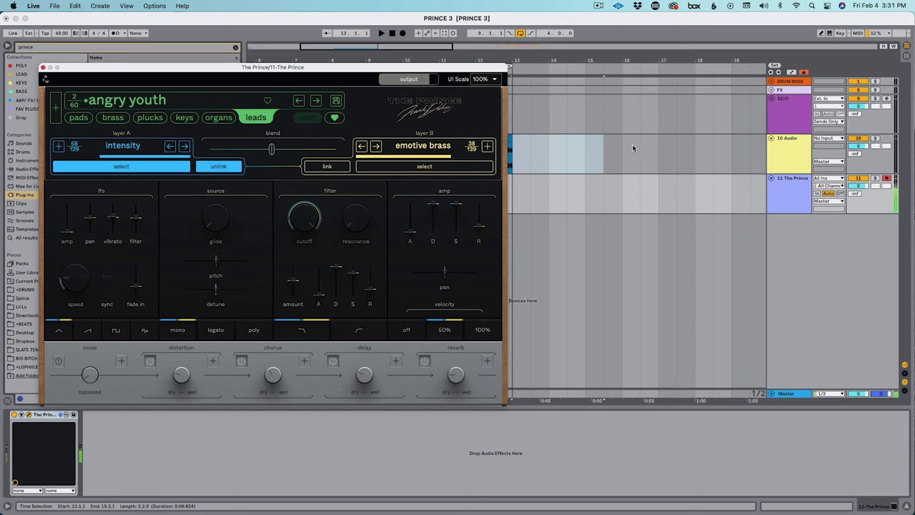
{"action": "left_click", "coordinate": [779, 83]}
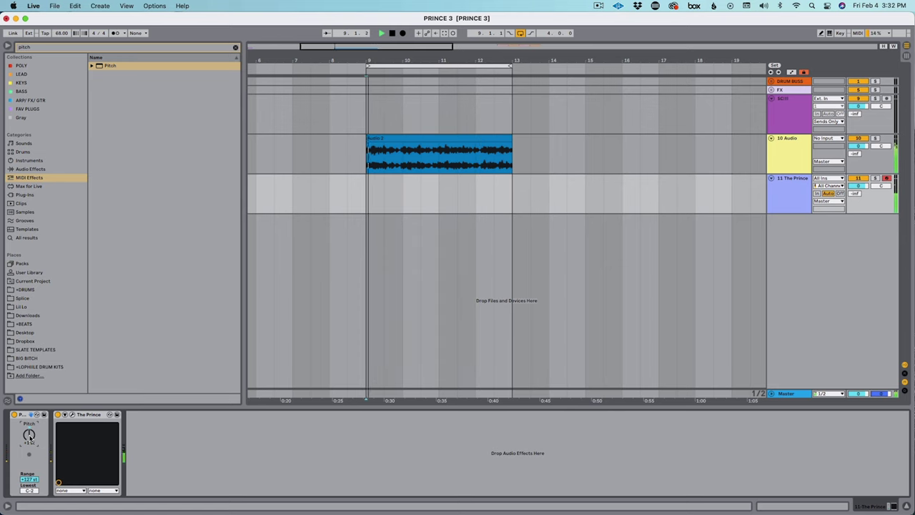
- Record a lead melody on The Prince track over the looped chord audio and play it back
{"action": "key", "text": "F9"}
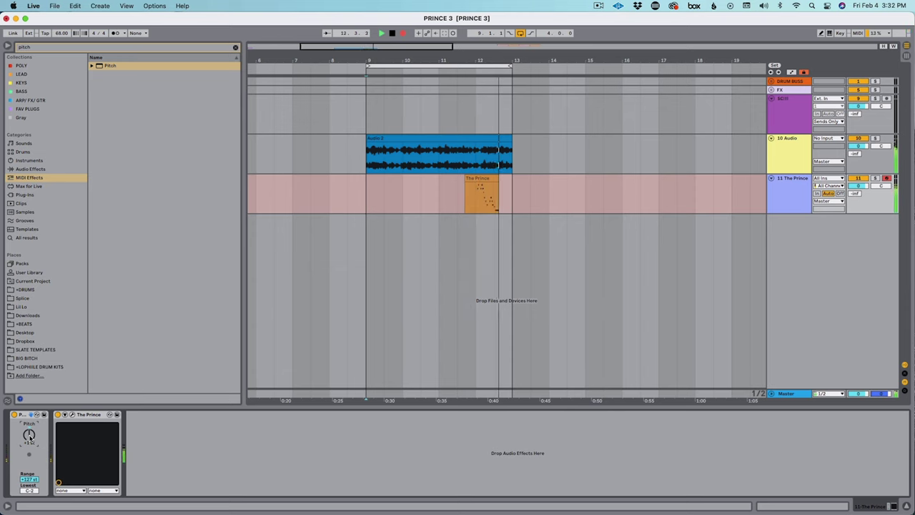
{"action": "key", "text": "space"}
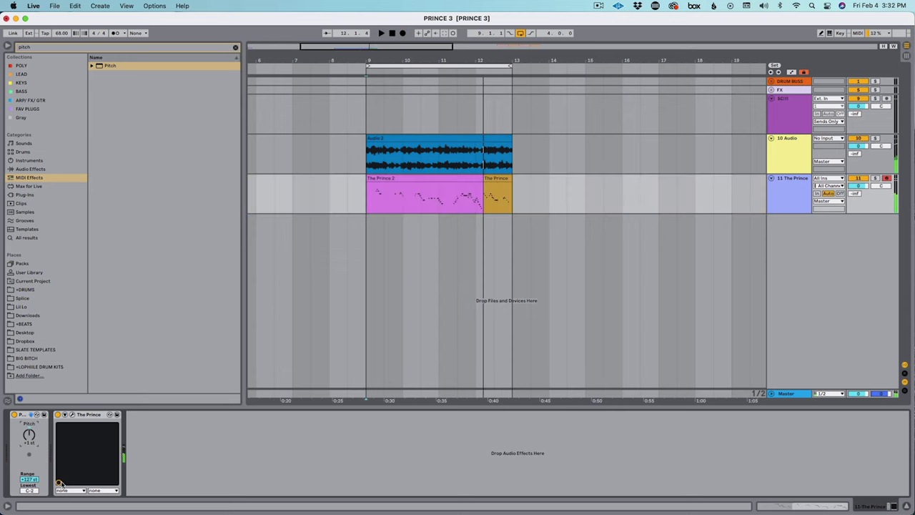
{"action": "left_click", "coordinate": [419, 201]}
{"action": "key", "text": "space"}
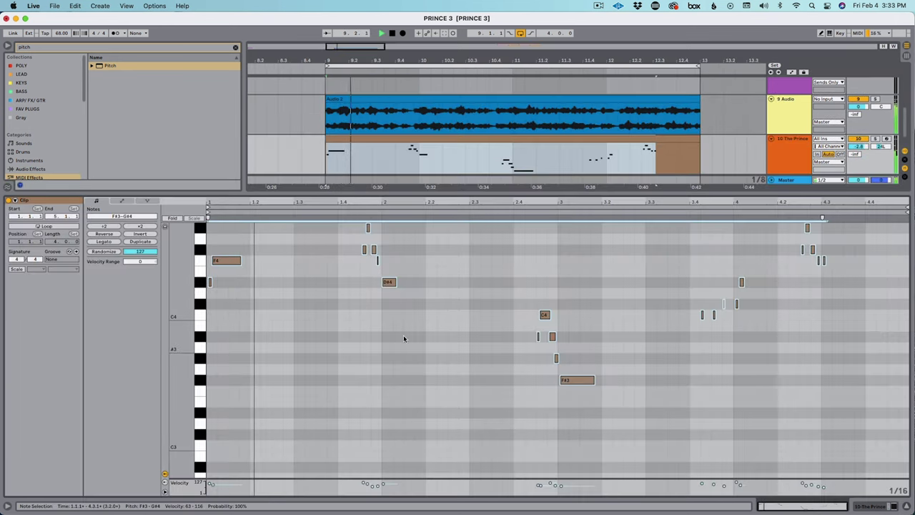
- Transpose all notes of the lead melody clip down one octave and play it with the chords
{"action": "scroll", "coordinate": [406, 333], "scroll_direction": "down", "scroll_amount": 2}
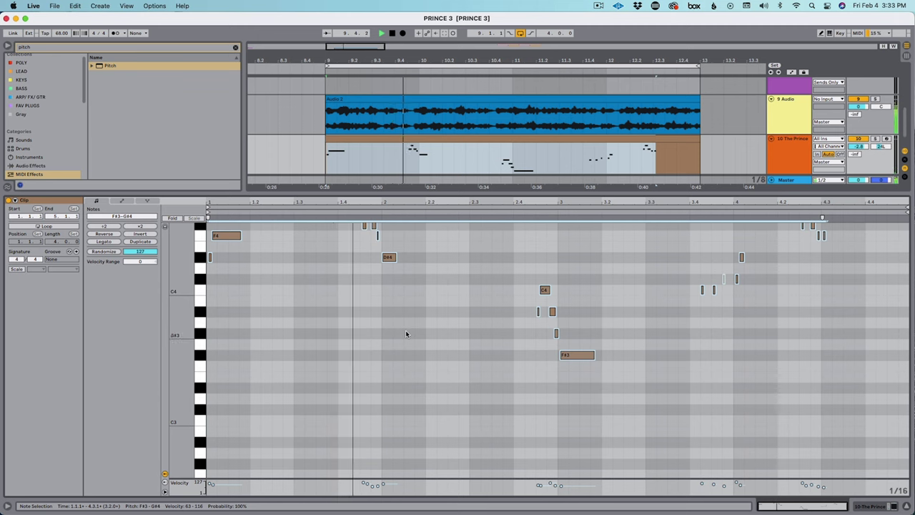
{"action": "key", "text": "shift+Down"}
{"action": "key", "text": "space"}
{"action": "key", "text": "space"}
{"action": "key", "text": "shift+Tab"}
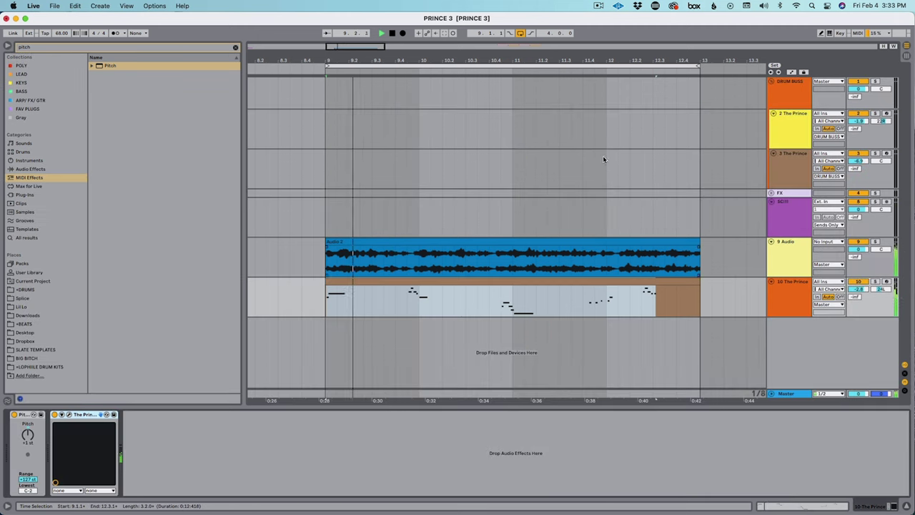
{"action": "left_click", "coordinate": [583, 299]}
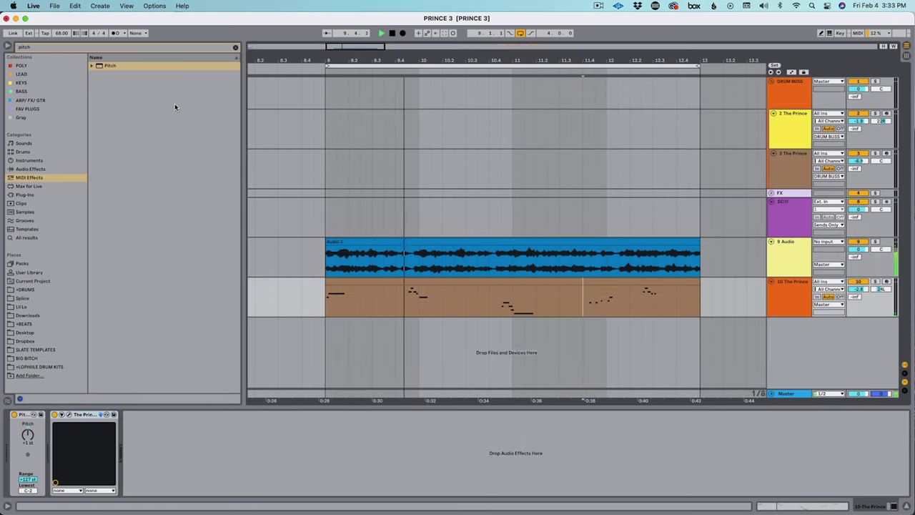
- Add the Quick Simple DLY rack from the FAV PLUGS collection to the lead melody track and show its delay chain
{"action": "left_click", "coordinate": [27, 109]}
{"action": "left_click", "coordinate": [356, 215]}
{"action": "key", "text": "space"}
{"action": "key", "text": "super+f"}
{"action": "key", "text": "BackSpace"}
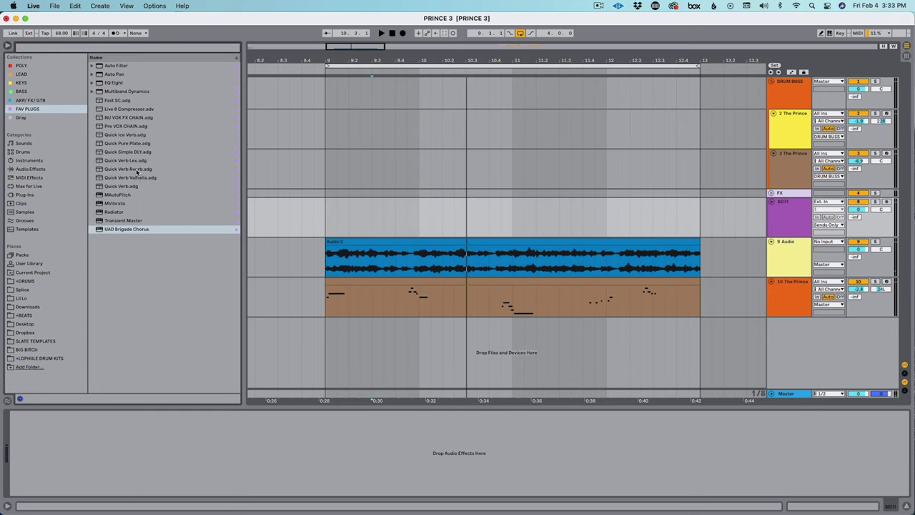
{"action": "left_click_drag", "start_coordinate": [137, 152], "coordinate": [290, 299]}
{"action": "left_click", "coordinate": [150, 444]}
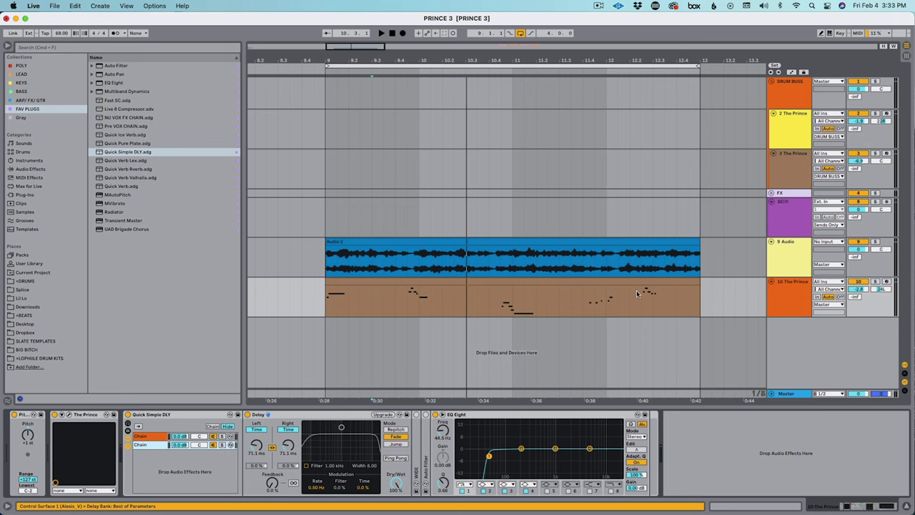
- Set the rack's Delay to tempo-synced Ping Pong mode with 35 % feedback while the loop plays
{"action": "key", "text": "space"}
{"action": "left_click", "coordinate": [290, 430]}
{"action": "left_click", "coordinate": [394, 459]}
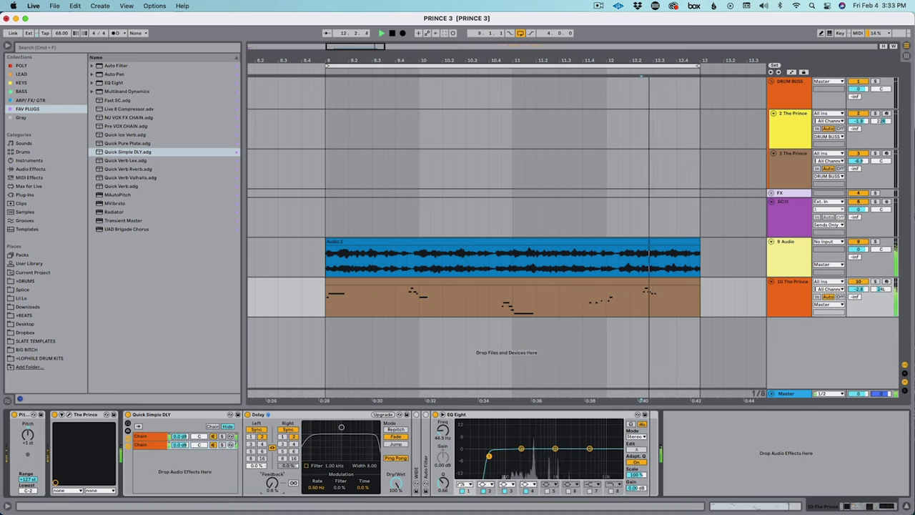
- Insert a Utility effect before the Delay in the Quick Simple DLY chain
{"action": "left_click", "coordinate": [47, 170]}
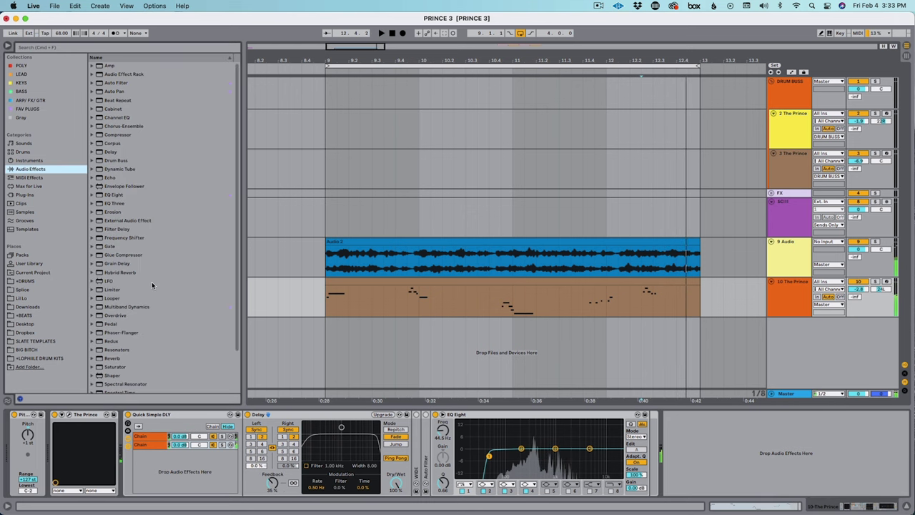
{"action": "scroll", "coordinate": [142, 299], "scroll_direction": "down", "scroll_amount": 3}
{"action": "left_click_drag", "start_coordinate": [112, 372], "coordinate": [263, 423]}
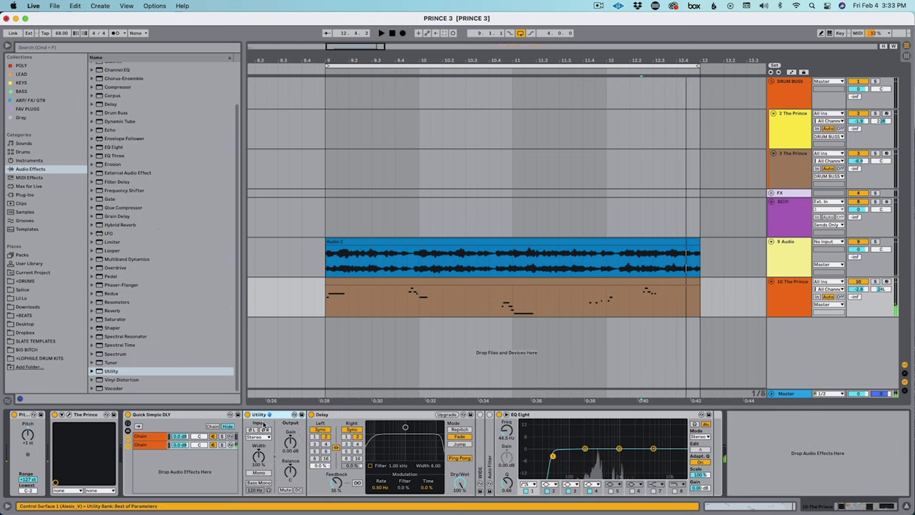
- Automate the Utility's Gain to -inf dB except over the melody's last phrase after bar 12.2, and play the result
{"action": "left_click", "coordinate": [617, 292]}
{"action": "key", "text": "a"}
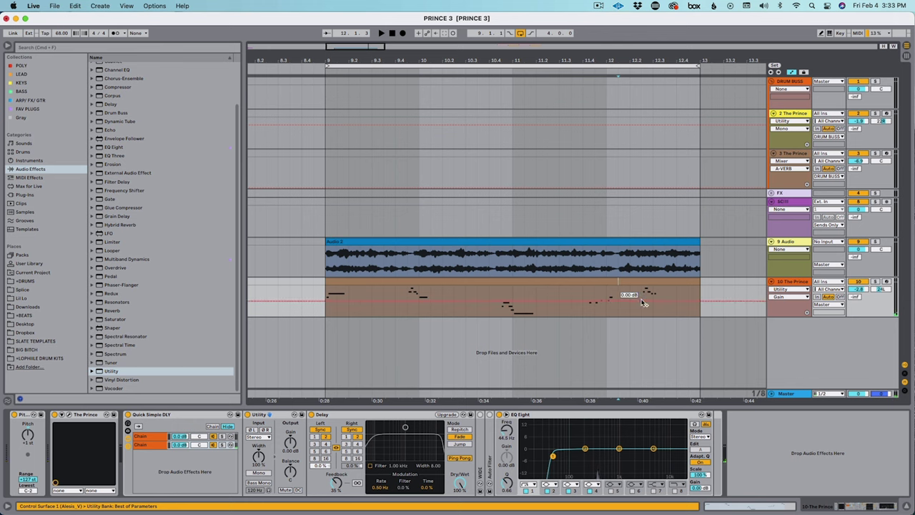
{"action": "mouse_move", "coordinate": [636, 304]}
{"action": "left_mouse_down"}
{"action": "mouse_move", "coordinate": [636, 316]}
{"action": "mouse_move", "coordinate": [666, 318]}
{"action": "left_mouse_up"}
{"action": "left_click", "coordinate": [667, 303]}
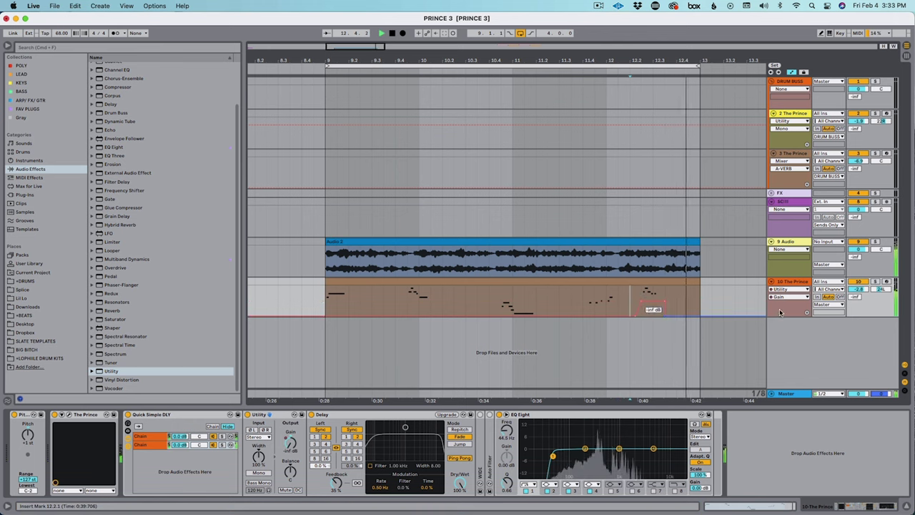
{"action": "key", "text": "space"}
{"action": "left_click", "coordinate": [327, 302]}
{"action": "key", "text": "space"}
{"action": "key", "text": "a"}
{"action": "key", "text": "space"}
- Insert an EQ Eight between The Prince and the delay rack, with a low cut and a -8.57 dB dip at 310 Hz
{"action": "left_click_drag", "start_coordinate": [118, 147], "coordinate": [123, 438]}
{"action": "left_click_drag", "start_coordinate": [123, 438], "coordinate": [125, 438]}
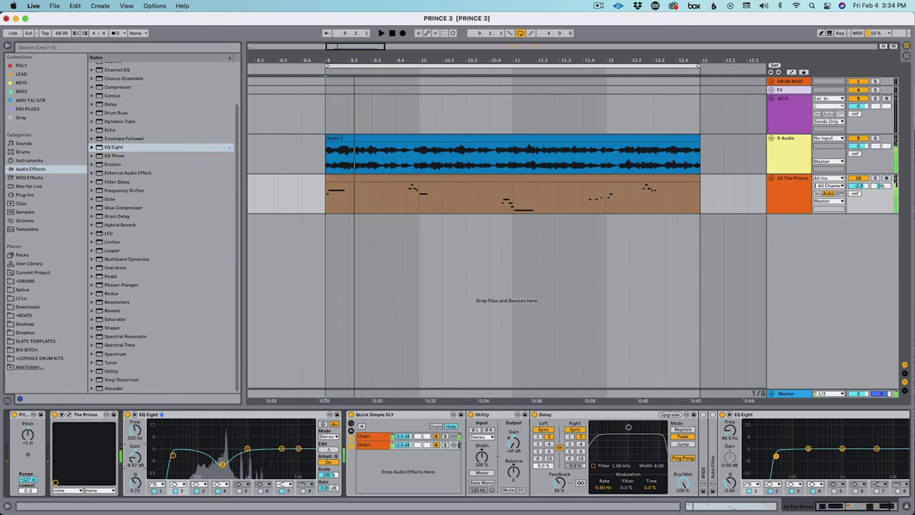
- Raise the low cut of the melody's EQ Eight to 93.8 Hz while the loop plays, and play again from bar 12.2
{"action": "key", "text": "space"}
{"action": "left_click_drag", "start_coordinate": [134, 483], "coordinate": [198, 456]}
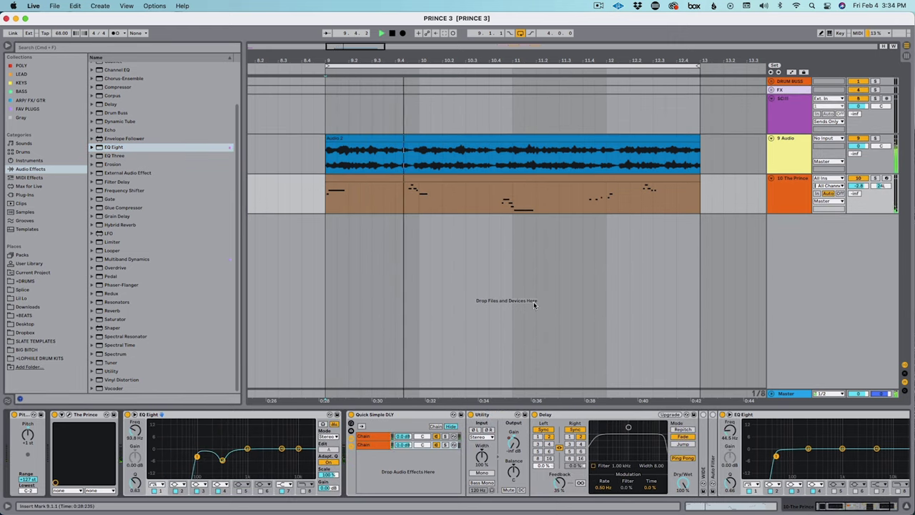
{"action": "left_click", "coordinate": [638, 196]}
{"action": "key", "text": "space"}
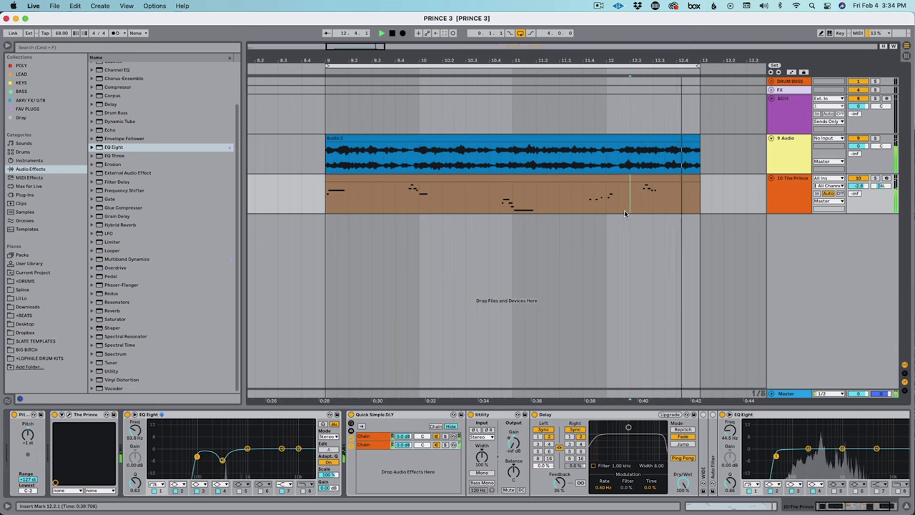
- Add a MIDI track below the melody track and load The Prince instrument on it
{"action": "left_click", "coordinate": [779, 201]}
{"action": "key", "text": "super+shift+t"}
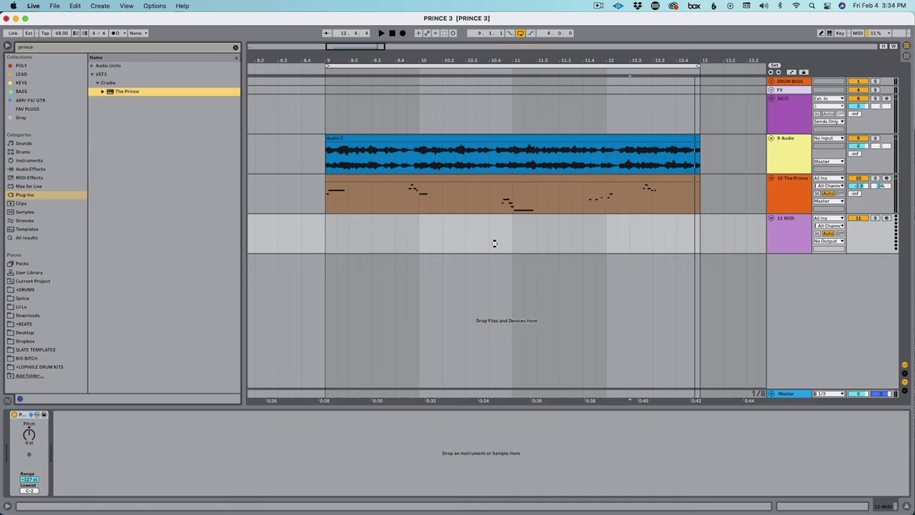
{"action": "left_click_drag", "start_coordinate": [494, 243], "coordinate": [494, 244]}
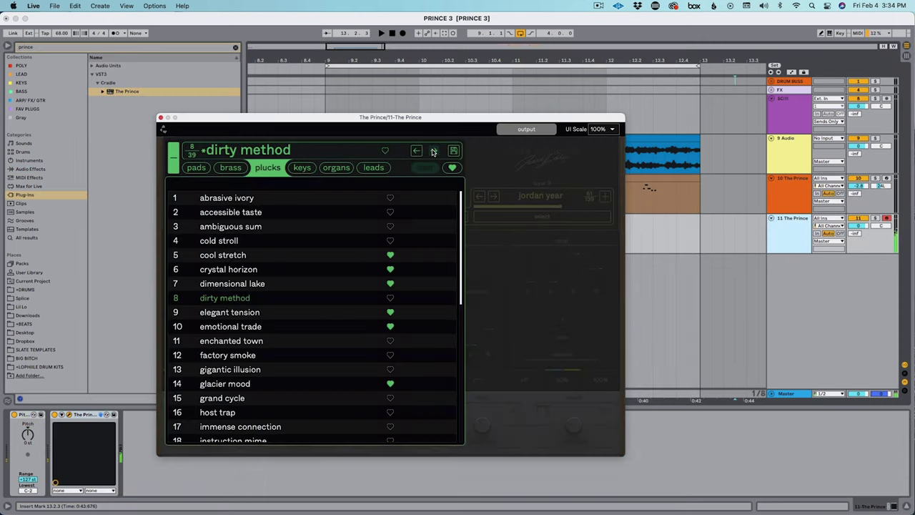
- Choose the enchanted town pluck preset, shift its blend toward layer A (organ 2), close the plug-in window and play the loop
{"action": "left_click", "coordinate": [432, 151]}
{"action": "left_click", "coordinate": [433, 151]}
{"action": "left_click", "coordinate": [433, 151]}
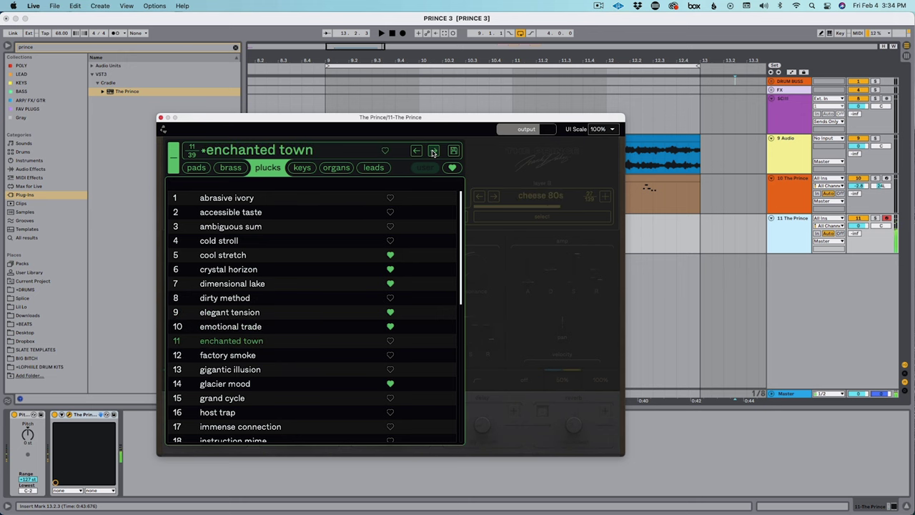
{"action": "left_click", "coordinate": [509, 226]}
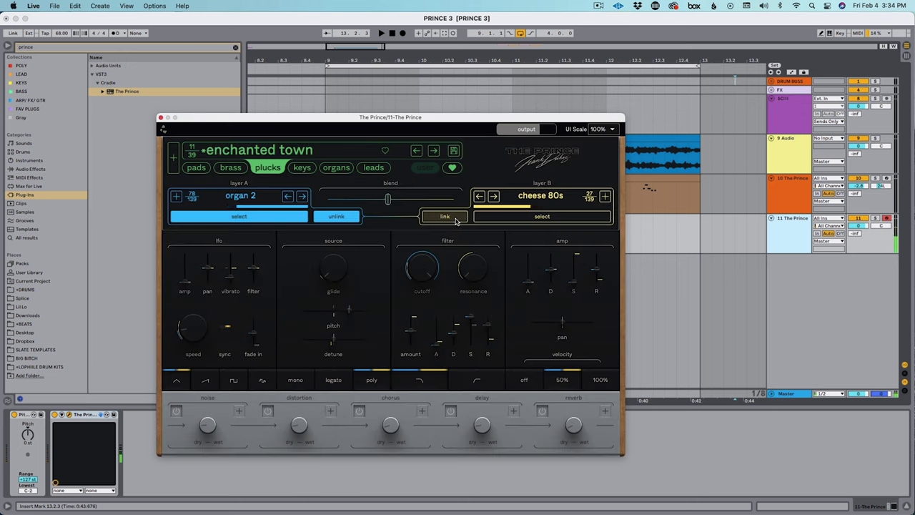
{"action": "left_click_drag", "start_coordinate": [395, 114], "coordinate": [434, 108]}
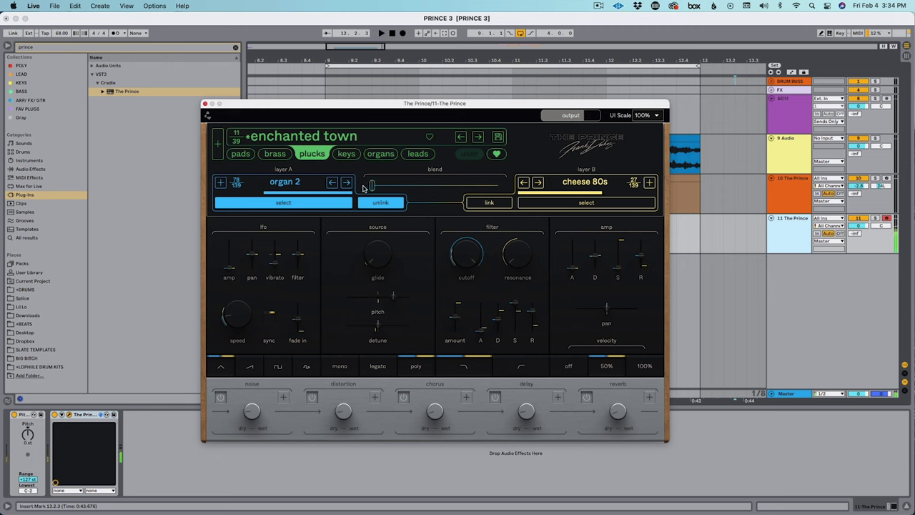
{"action": "left_click", "coordinate": [204, 105]}
{"action": "key", "text": "space"}
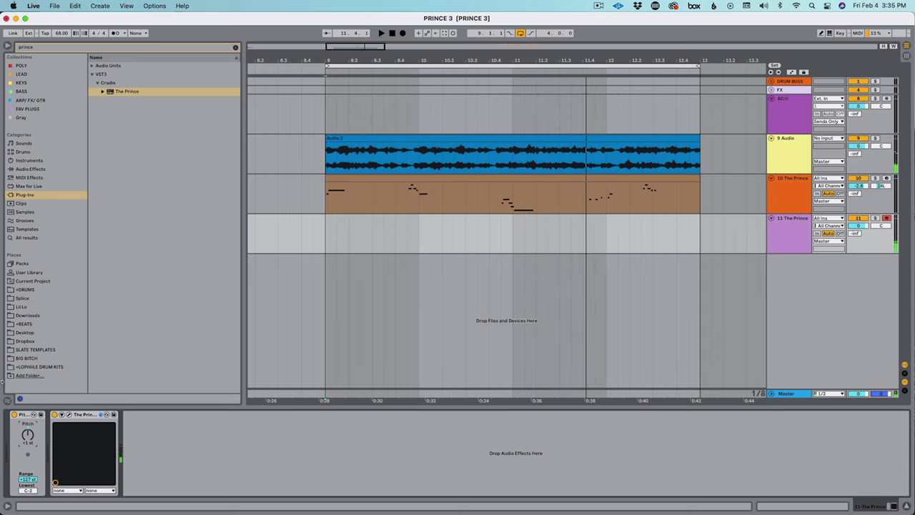
- Find RC-20 Retro Color and add it after The Prince on the new track with the Vinyl 1 preset
{"action": "key", "text": "super+f"}
{"action": "type", "text": "rc20"}
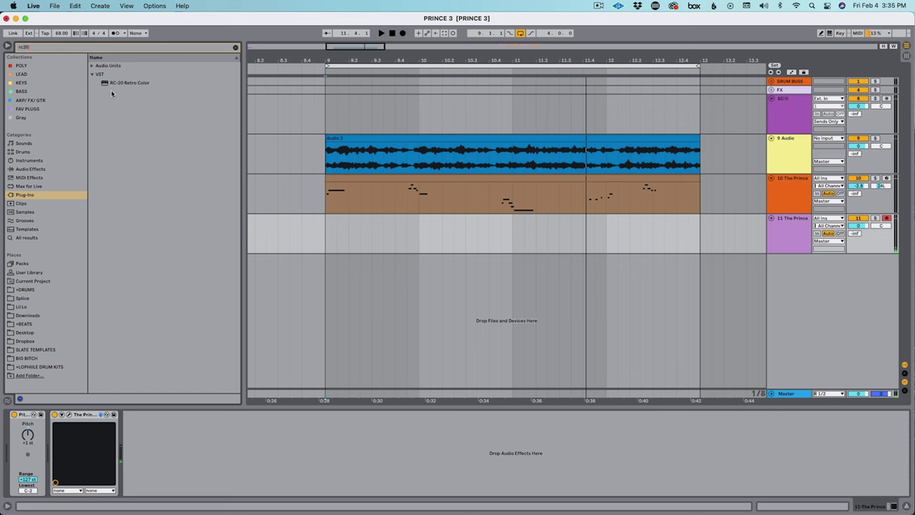
{"action": "left_click", "coordinate": [115, 86]}
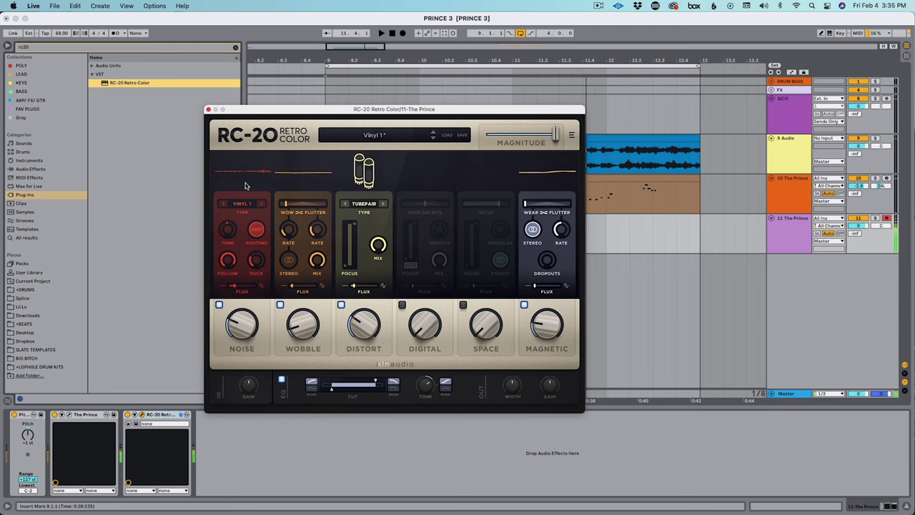
{"action": "left_click", "coordinate": [208, 110]}
- Record a MIDI part on the new The Prince track from bar 9, and play it back with the other parts
{"action": "left_click", "coordinate": [581, 226]}
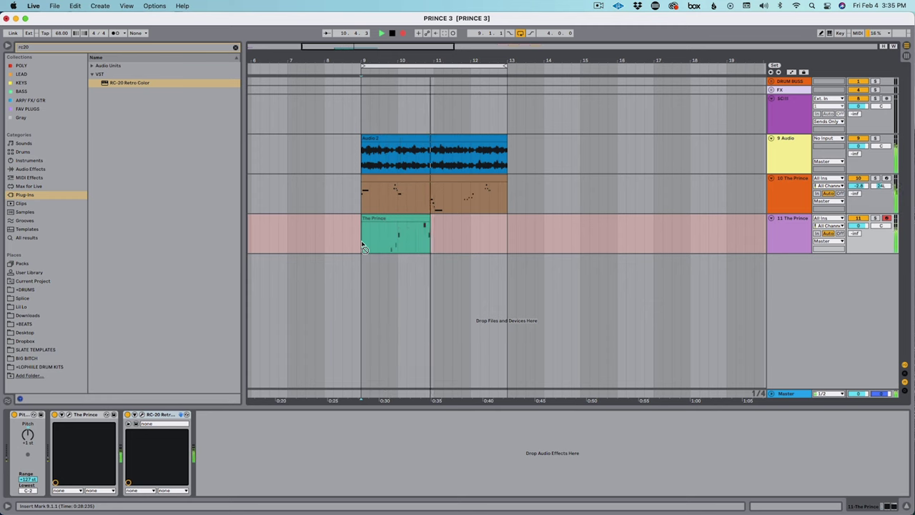
{"action": "key", "text": "space"}
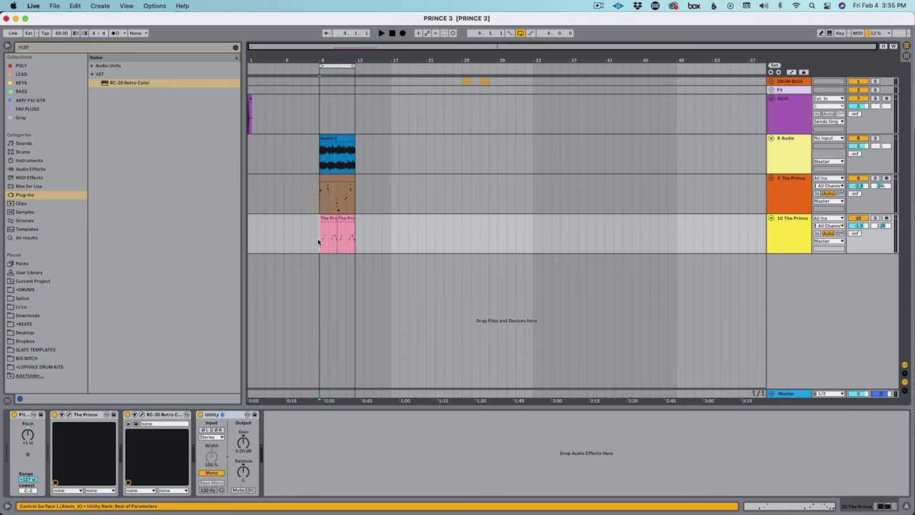
{"action": "key", "text": "space"}
{"action": "key", "text": "plus"}
{"action": "key", "text": "plus"}
{"action": "key", "text": "plus"}
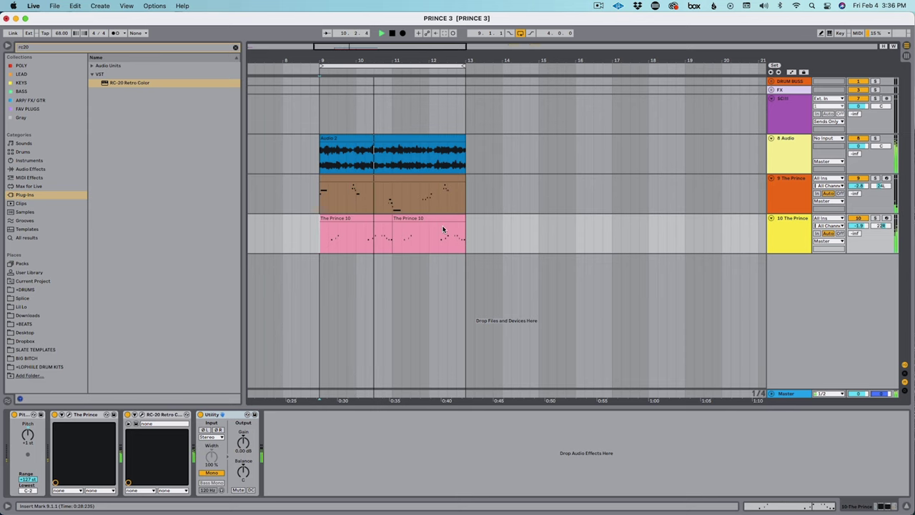
{"action": "left_click", "coordinate": [393, 234]}
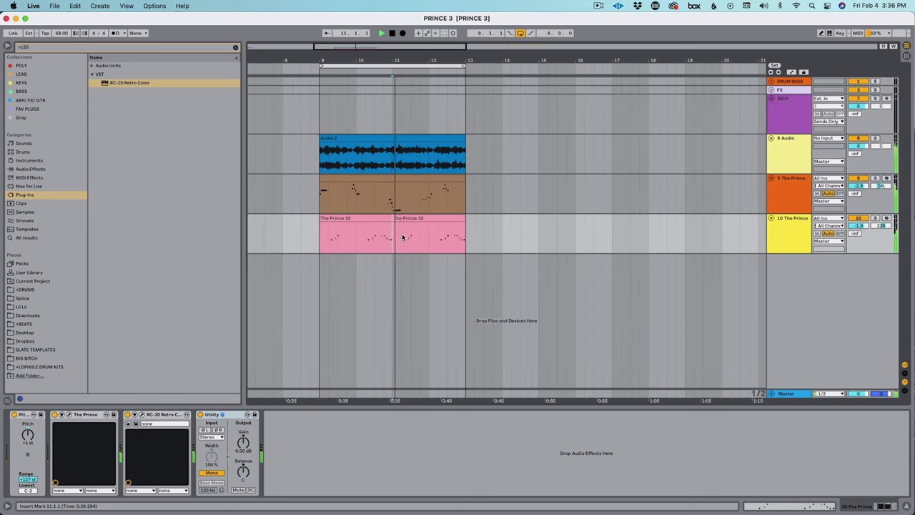
{"action": "left_click", "coordinate": [441, 244]}
- Unfold the DRUM BUSS group, stop playback and select The Prince track inside it
{"action": "key", "text": "minus"}
{"action": "key", "text": "minus"}
{"action": "key", "text": "minus"}
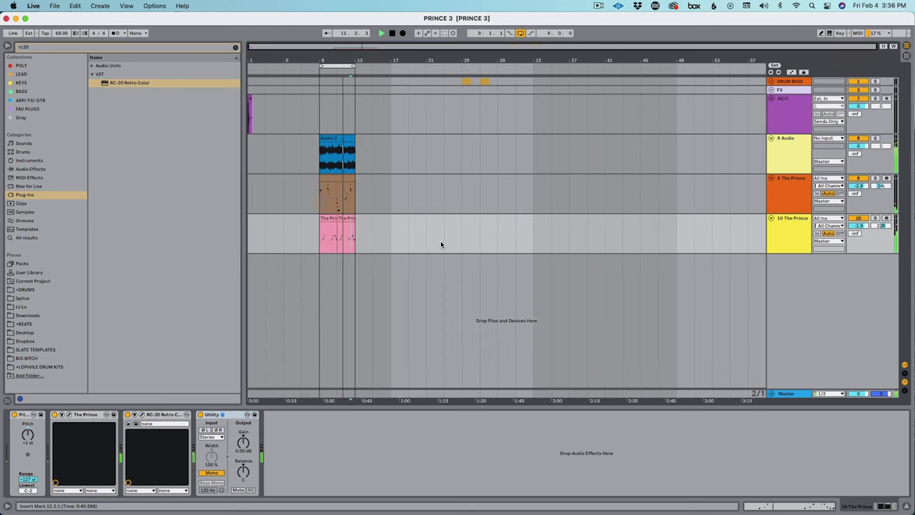
{"action": "key", "text": "plus"}
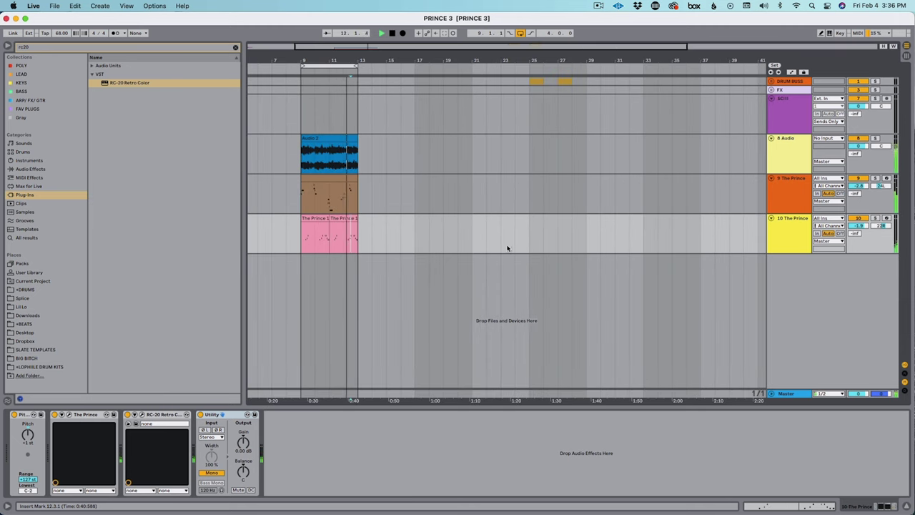
{"action": "scroll", "coordinate": [759, 103], "scroll_direction": "left", "scroll_amount": 3}
{"action": "left_click", "coordinate": [772, 81]}
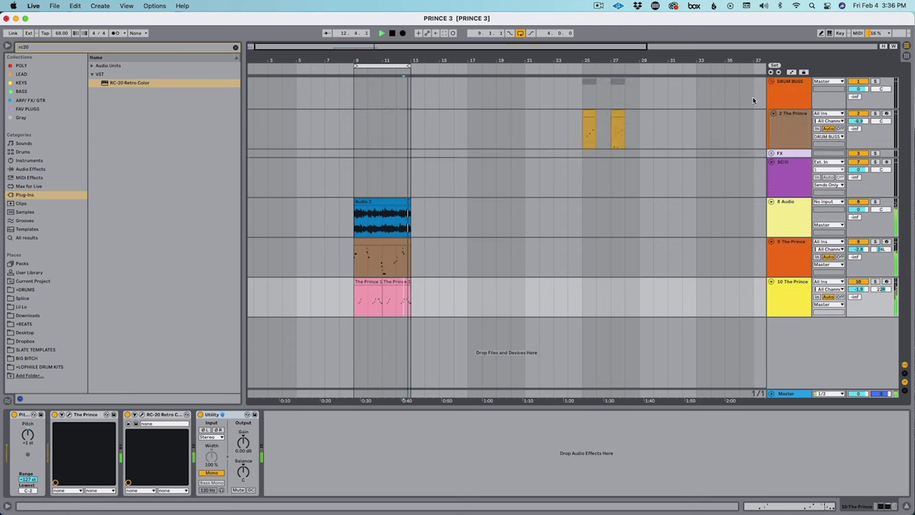
{"action": "key", "text": "space"}
{"action": "left_click", "coordinate": [779, 126]}
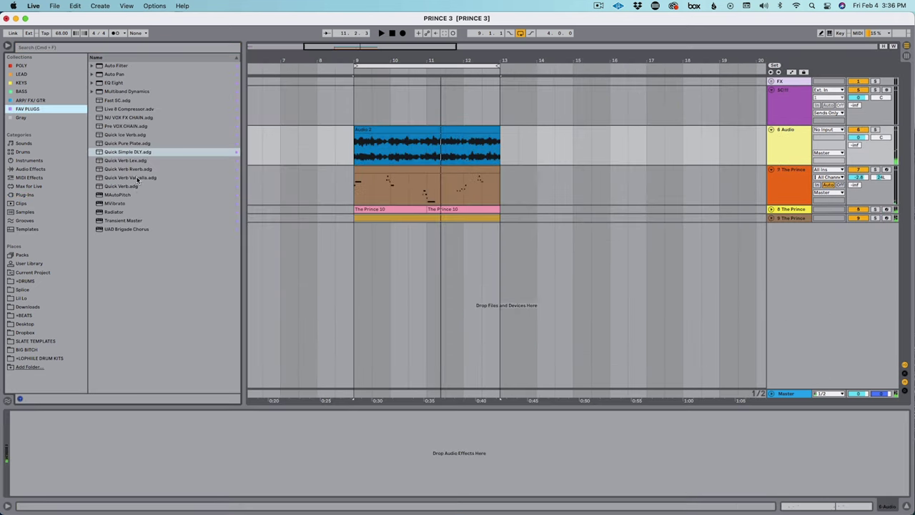
- Add the Quick Verb Valhalla rack to the 6 Audio track
{"action": "left_click_drag", "start_coordinate": [135, 177], "coordinate": [311, 163]}
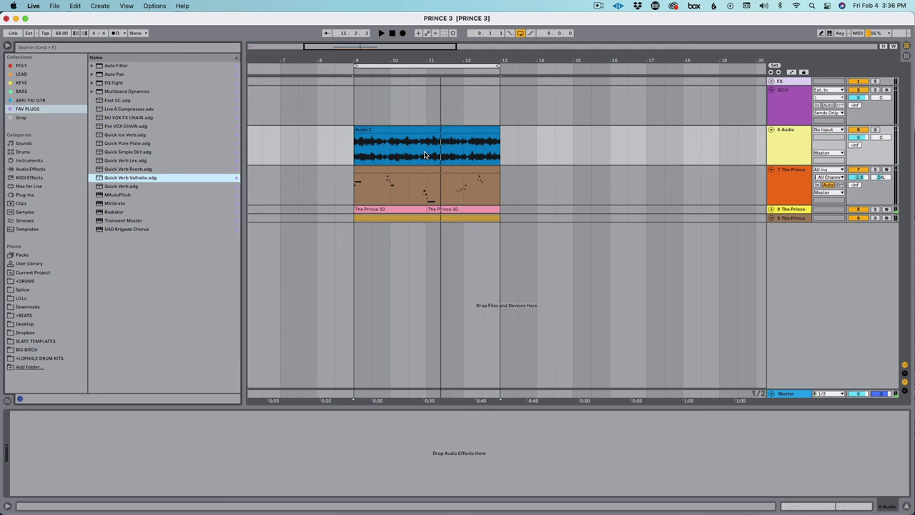
{"action": "left_click_drag", "start_coordinate": [425, 154], "coordinate": [425, 155]}
{"action": "left_click", "coordinate": [215, 118]}
- Insert a Utility effect before ValhallaRoom in the rack's VERB chain
{"action": "left_click", "coordinate": [59, 166]}
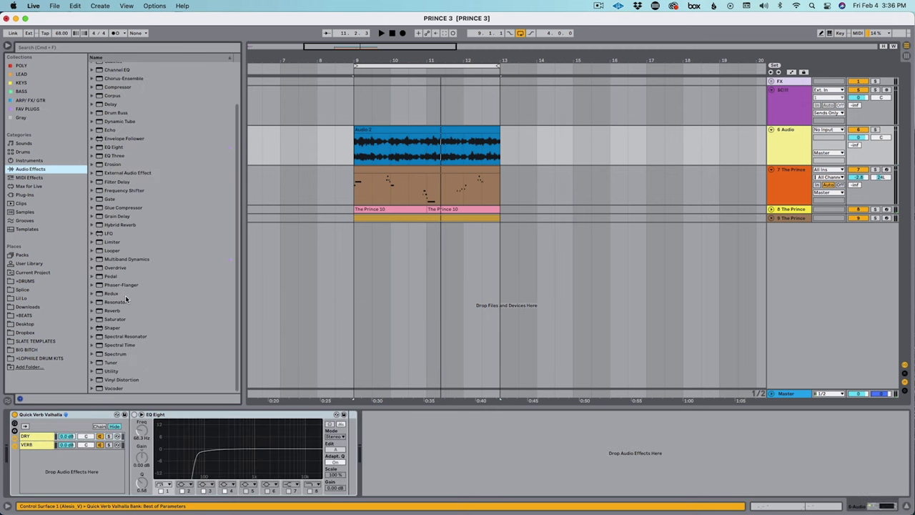
{"action": "left_click_drag", "start_coordinate": [111, 371], "coordinate": [102, 456]}
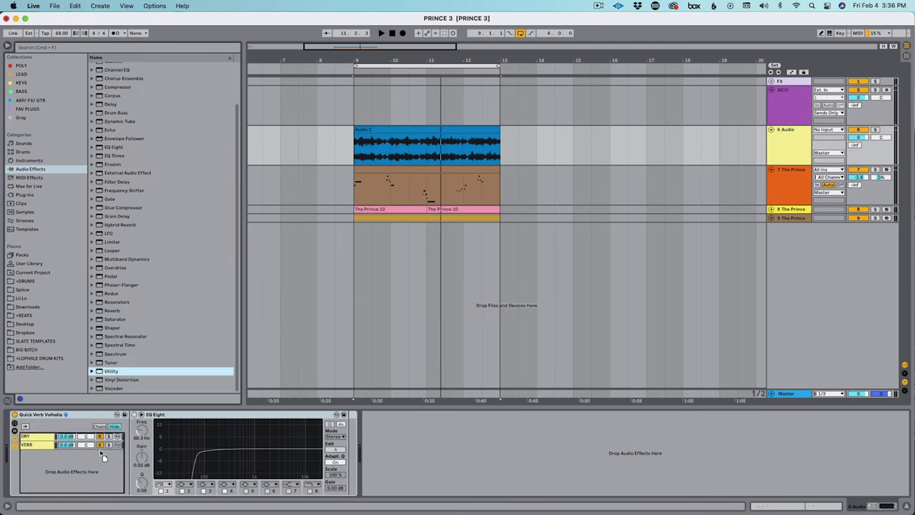
{"action": "left_click", "coordinate": [138, 454]}
{"action": "left_click", "coordinate": [47, 445]}
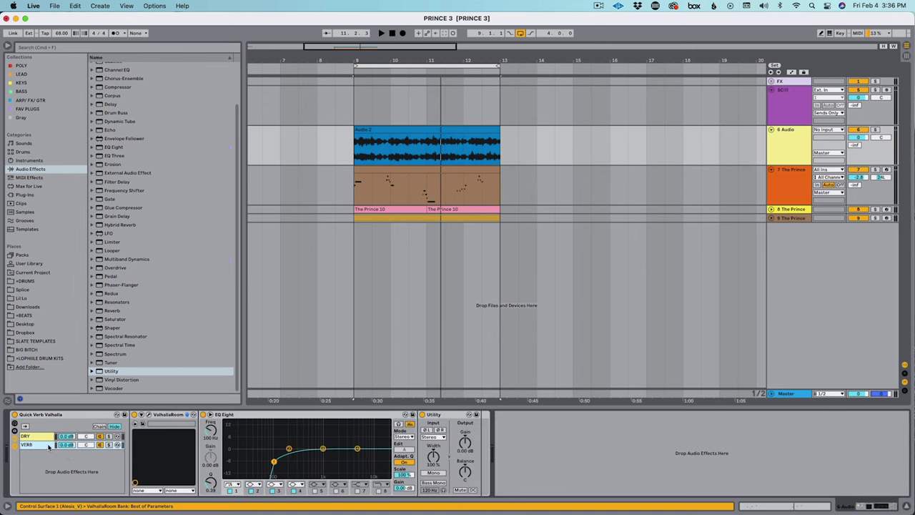
{"action": "left_click_drag", "start_coordinate": [412, 415], "coordinate": [143, 415]}
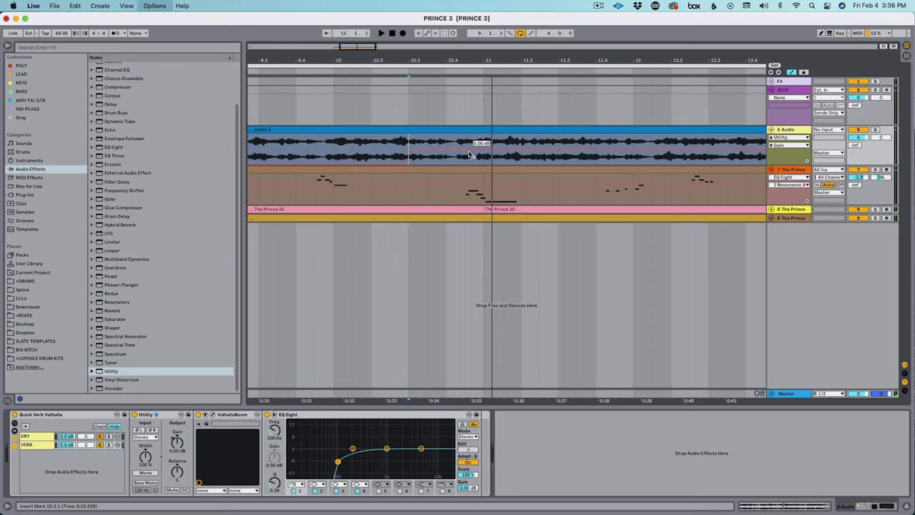
- Set ValhallaRoom's decay to 6.55 s while the track plays, and close the plug-in window
{"action": "key", "text": "space"}
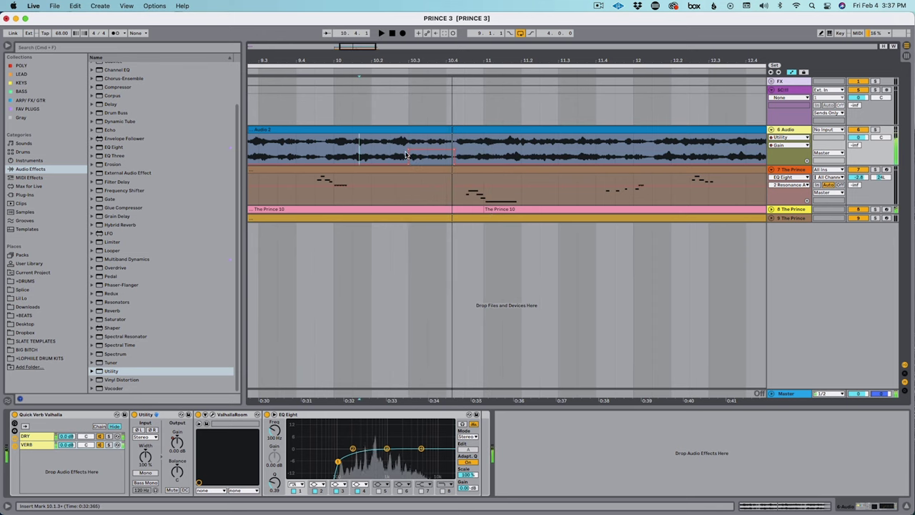
{"action": "left_click", "coordinate": [212, 415]}
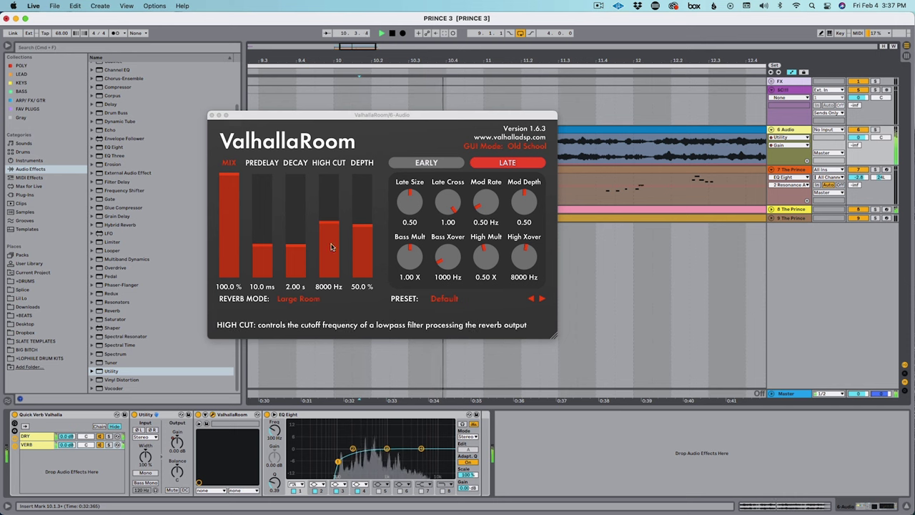
{"action": "left_click_drag", "start_coordinate": [303, 248], "coordinate": [303, 231]}
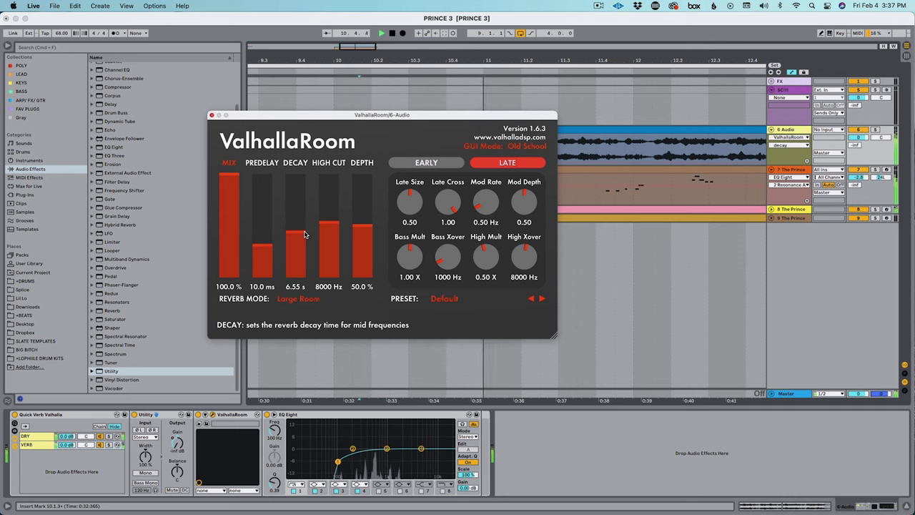
{"action": "left_click", "coordinate": [212, 115]}
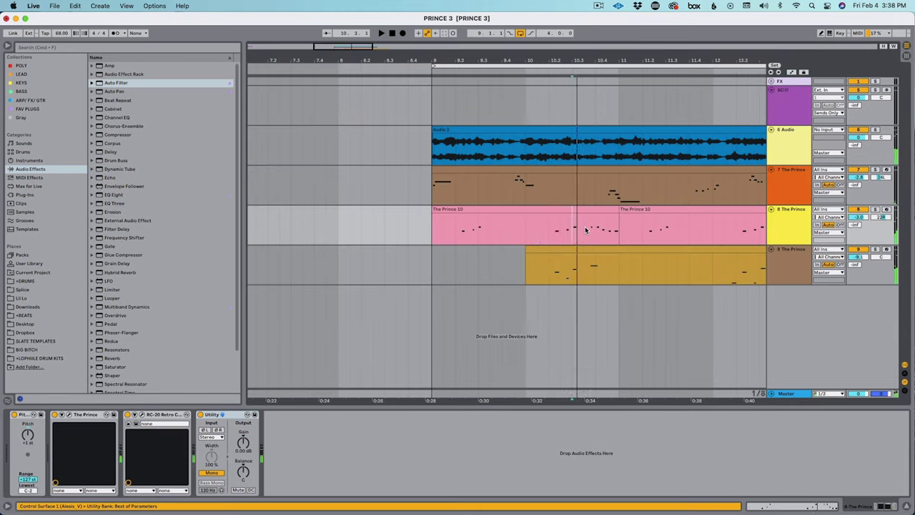
- Deactivate the section of the pink The Prince 10 clip between about bars 10.1 and 10.3, and play the arrangement
{"action": "left_click_drag", "start_coordinate": [584, 231], "coordinate": [535, 233]}
{"action": "key", "text": "0"}
{"action": "key", "text": "space"}
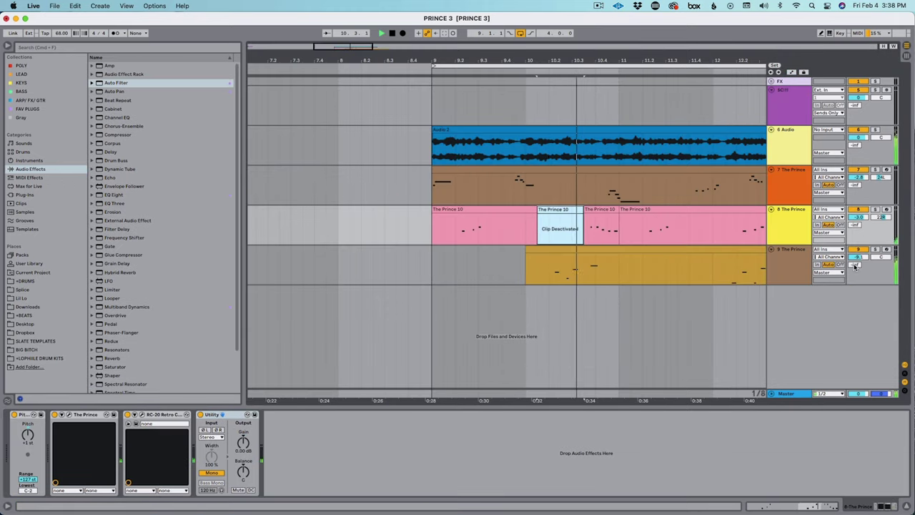
- Raise the reverb send of the 9 The Prince track while checking the mix in playback
{"action": "left_click_drag", "start_coordinate": [856, 265], "coordinate": [856, 238]}
{"action": "key", "text": "space"}
{"action": "key", "text": "space"}
{"action": "key", "text": "space"}
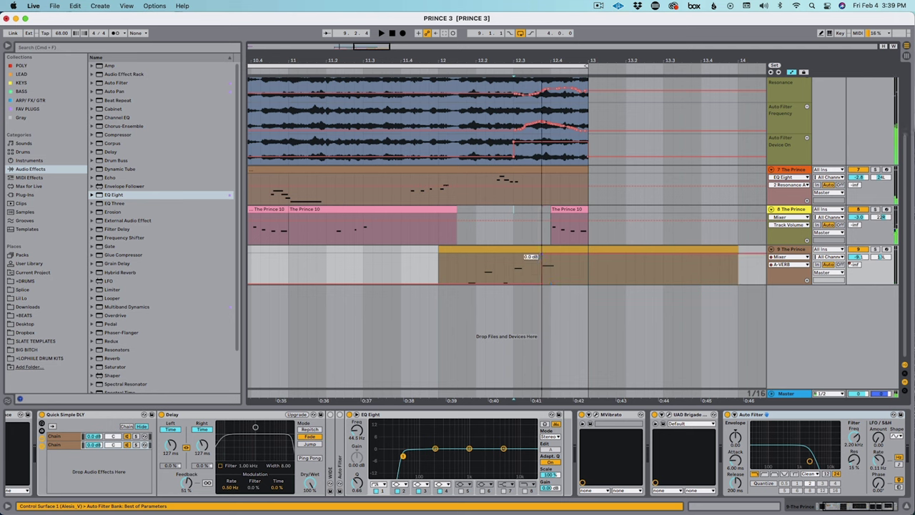
- Automate the 9 The Prince track's A-VERB send to 0.0 dB from the phrase's last note, play from bar 12.3, and hide the automation
{"action": "left_click", "coordinate": [524, 268]}
{"action": "key", "text": "space"}
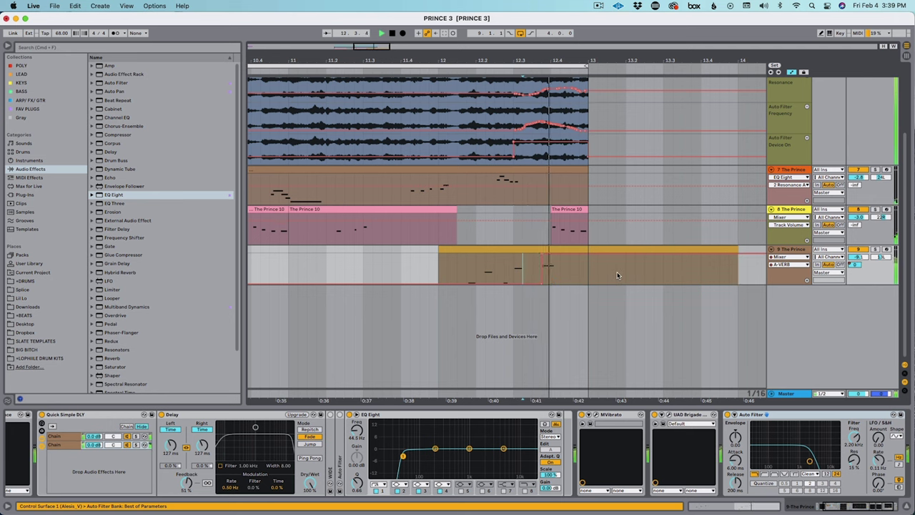
{"action": "left_click_drag", "start_coordinate": [548, 264], "coordinate": [554, 281]}
{"action": "key", "text": "a"}
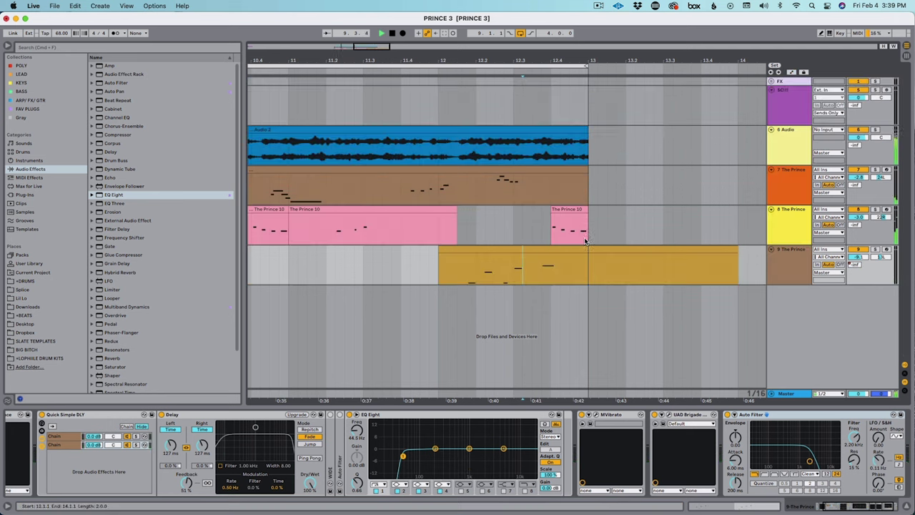
- Play the soloed 6 Audio track and adjust its Auto Pan to a 1/8 rate and 54.8 % amount
{"action": "left_click", "coordinate": [479, 156]}
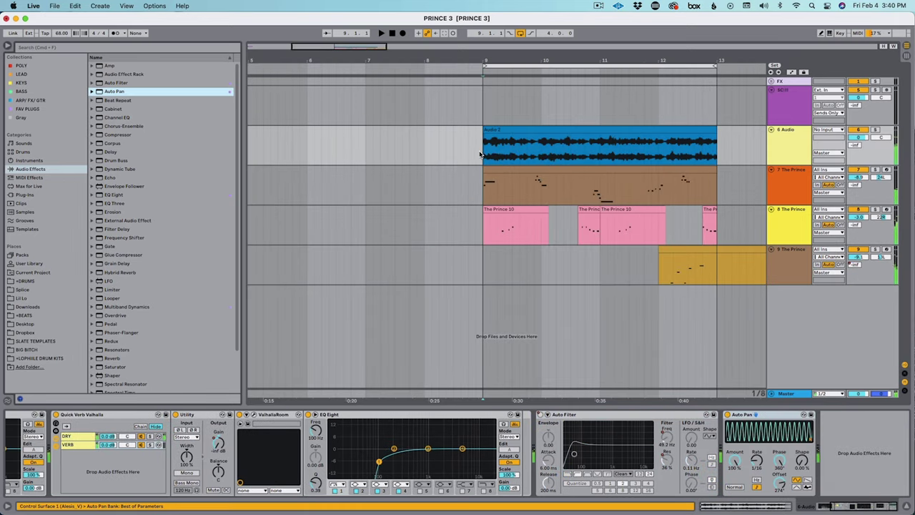
{"action": "left_click", "coordinate": [481, 154]}
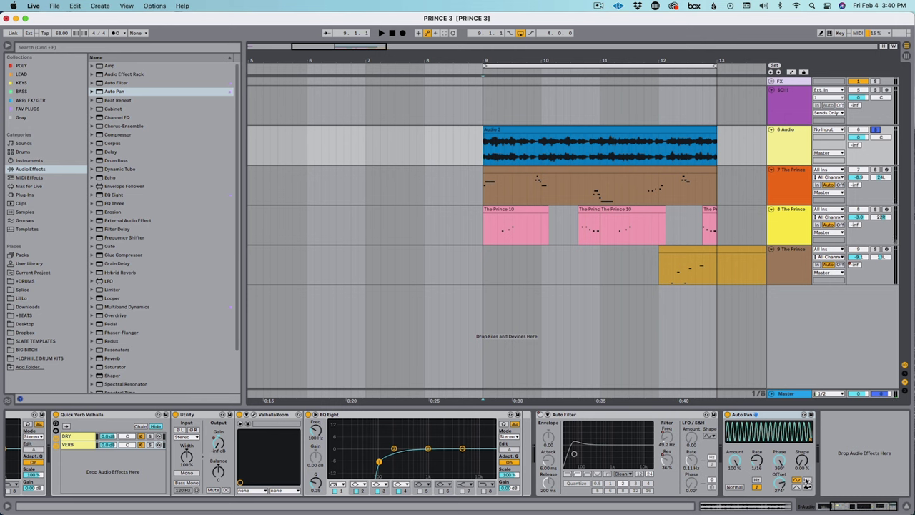
{"action": "key", "text": "space"}
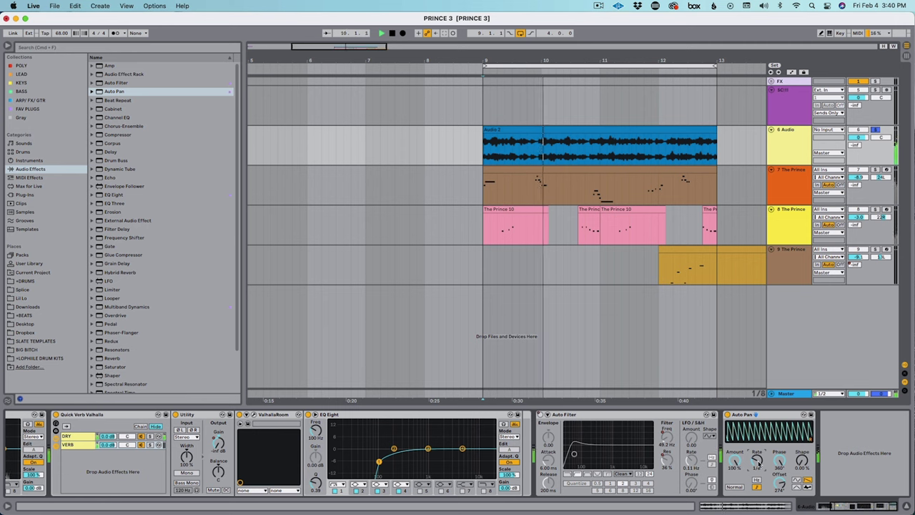
{"action": "left_click_drag", "start_coordinate": [737, 454], "coordinate": [737, 461]}
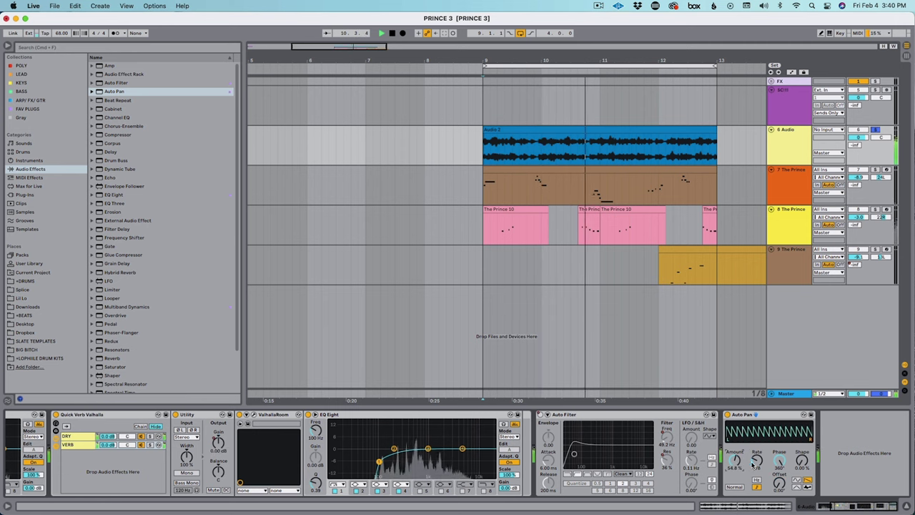
- Lower the 6 Audio track's Auto Pan amount slightly, and load the VST3 version of The Prince on the 10 MIDI track
{"action": "left_click_drag", "start_coordinate": [739, 461], "coordinate": [739, 467]}
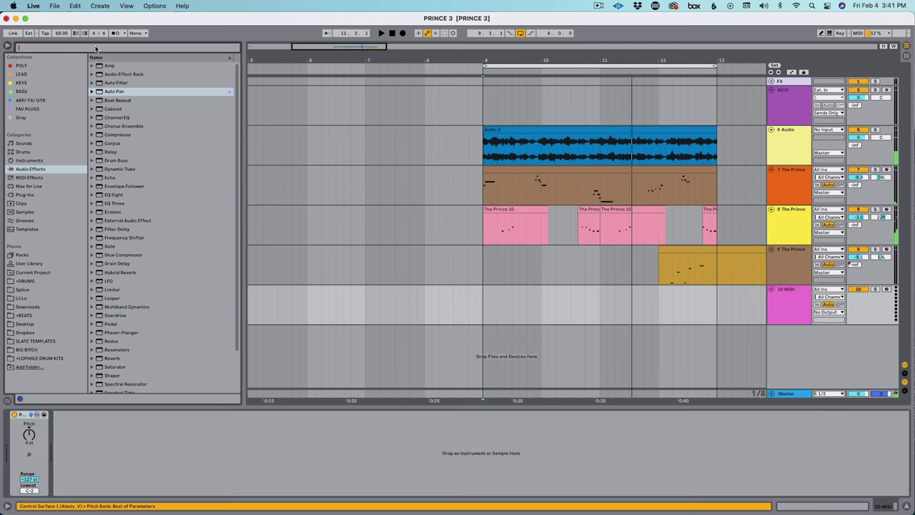
{"action": "left_click", "coordinate": [95, 47]}
{"action": "type", "text": "prince"}
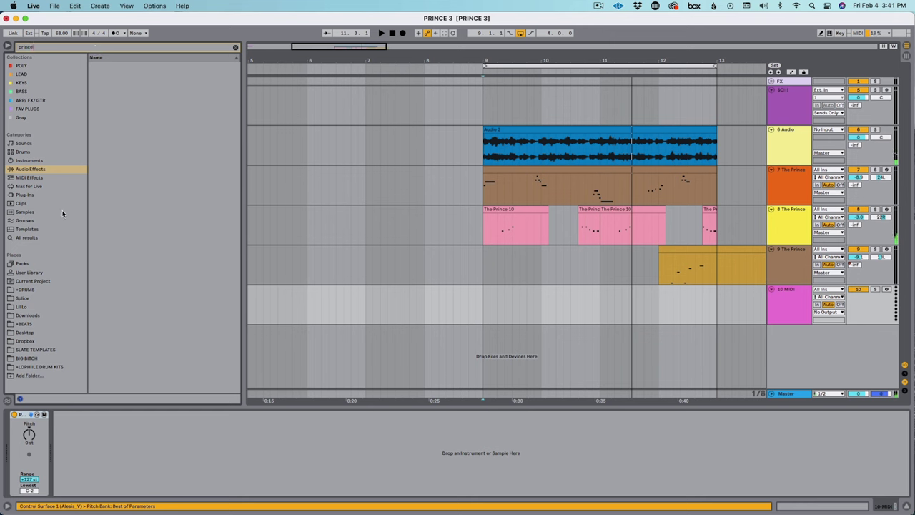
{"action": "left_click_drag", "start_coordinate": [126, 91], "coordinate": [192, 125]}
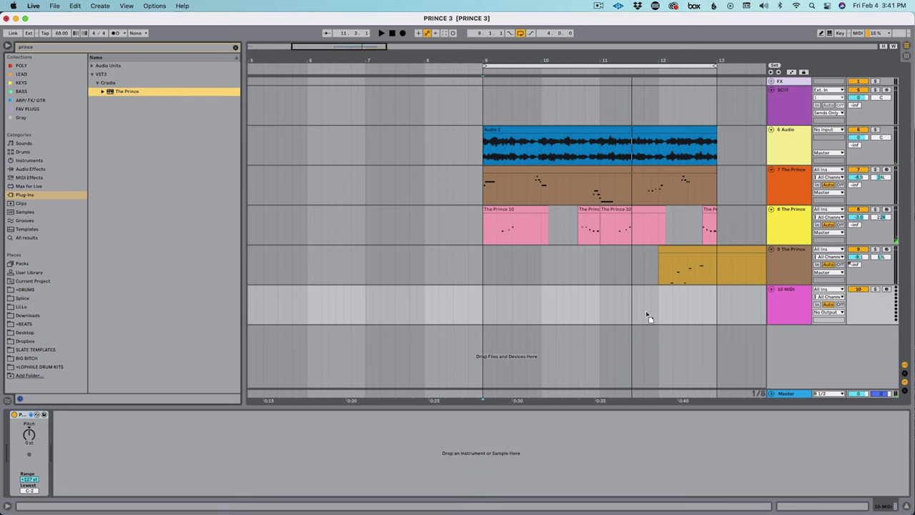
{"action": "left_click_drag", "start_coordinate": [646, 312], "coordinate": [646, 312]}
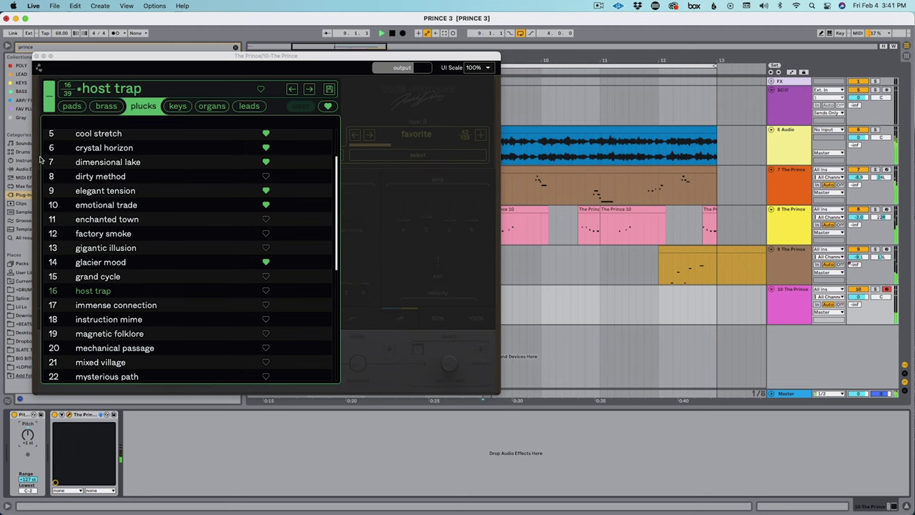
- Set the 10 The Prince clip's start to about bar 10.3 and delete its section between 11.2.3 and 12.1.3
{"action": "left_click", "coordinate": [36, 56]}
{"action": "mouse_move", "coordinate": [572, 289]}
{"action": "left_mouse_down"}
{"action": "mouse_move", "coordinate": [513, 290]}
{"action": "mouse_move", "coordinate": [577, 290]}
{"action": "left_mouse_up"}
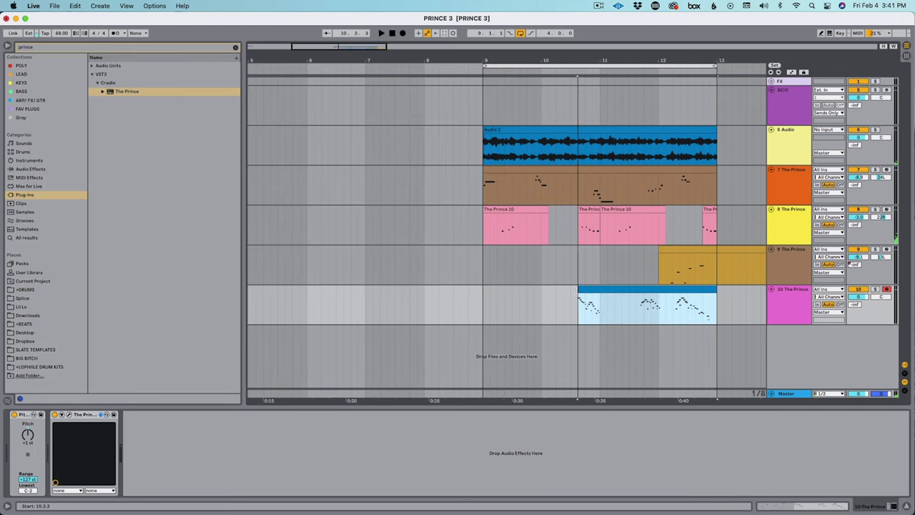
{"action": "left_click_drag", "start_coordinate": [622, 307], "coordinate": [664, 312]}
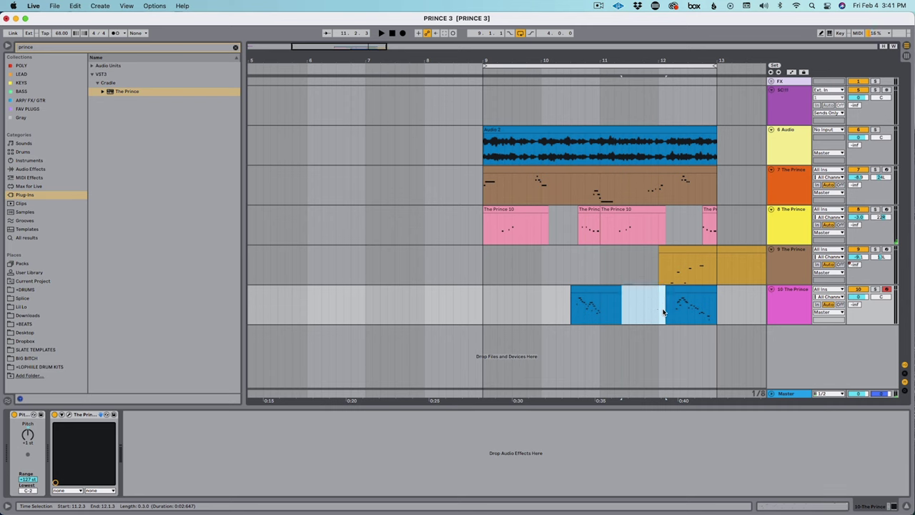
{"action": "key", "text": "Delete"}
{"action": "left_click", "coordinate": [572, 312]}
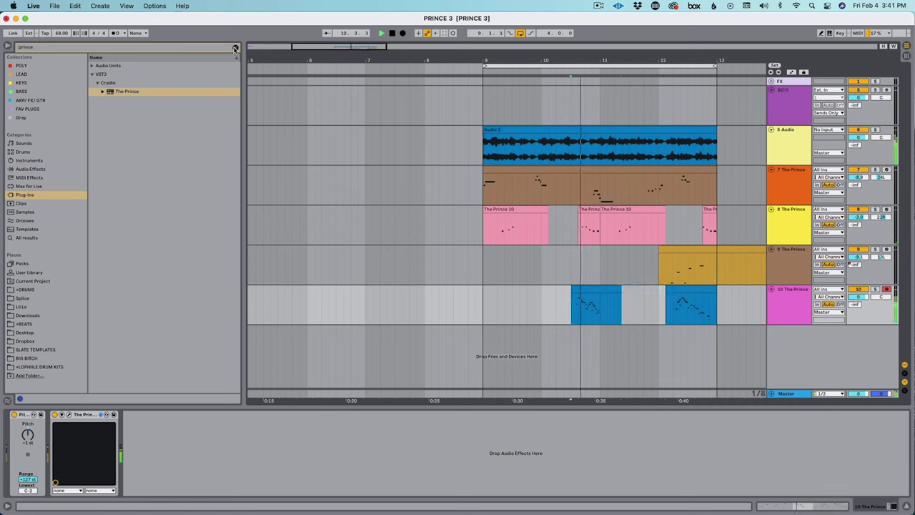
- Add the Quick Simple DLY rack to the 10 The Prince track and set its delay time to 113 ms, checking in playback
{"action": "left_click", "coordinate": [235, 47]}
{"action": "left_click", "coordinate": [27, 108]}
{"action": "left_click", "coordinate": [164, 178]}
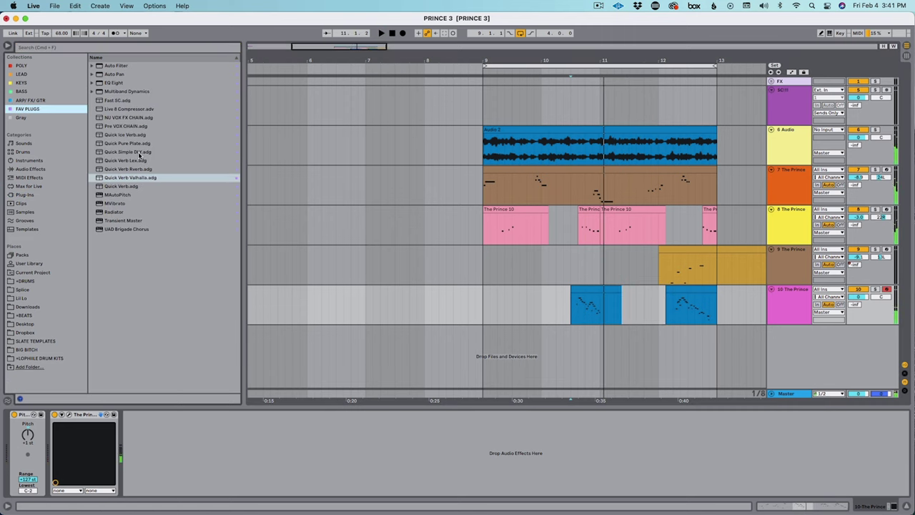
{"action": "left_click_drag", "start_coordinate": [140, 155], "coordinate": [429, 451]}
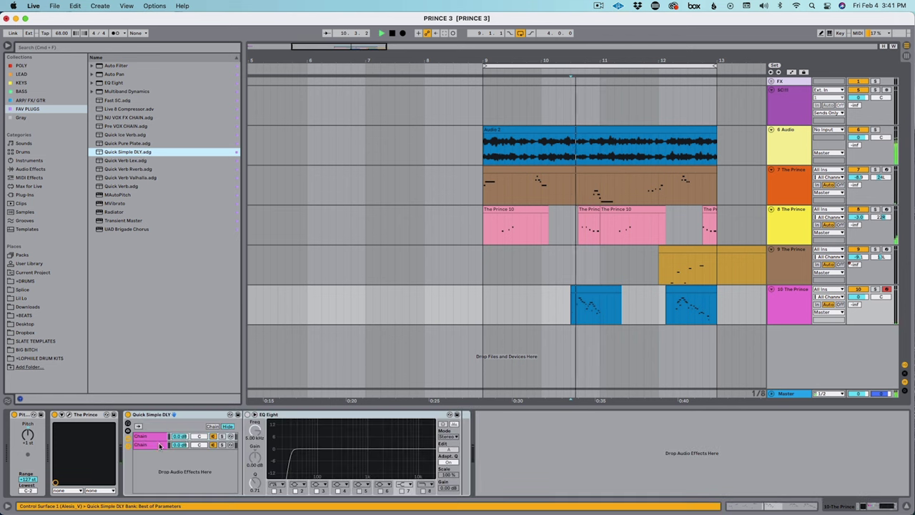
{"action": "left_click", "coordinate": [395, 458]}
{"action": "left_click_drag", "start_coordinate": [288, 445], "coordinate": [288, 432]}
{"action": "key", "text": "space"}
{"action": "key", "text": "space"}
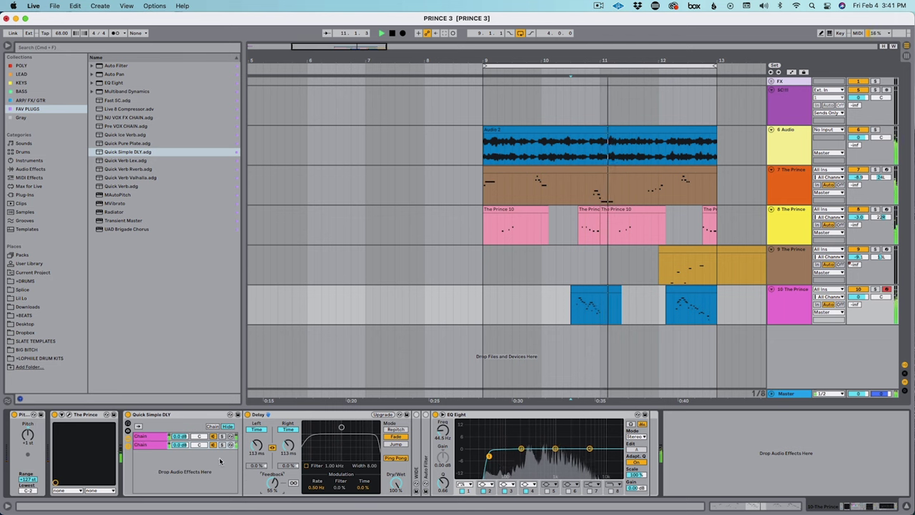
- Freeze and flatten the 10 The Prince track to audio
{"action": "right_click", "coordinate": [791, 306]}
{"action": "left_click", "coordinate": [816, 364]}
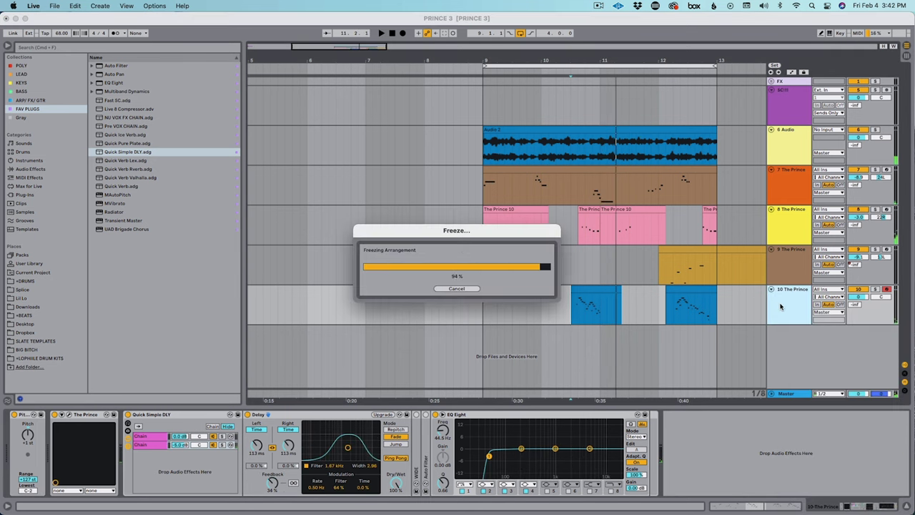
{"action": "right_click", "coordinate": [789, 300]}
{"action": "left_click", "coordinate": [815, 373]}
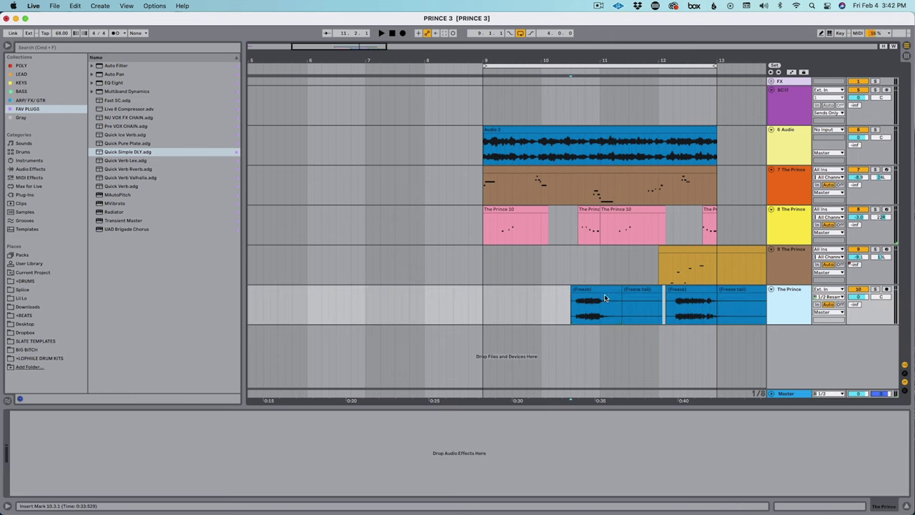
- Move the first frozen clip to about bar 10.1.3 and the second to bar 12.1.1, checking the timing in playback
{"action": "left_click_drag", "start_coordinate": [594, 290], "coordinate": [575, 293]}
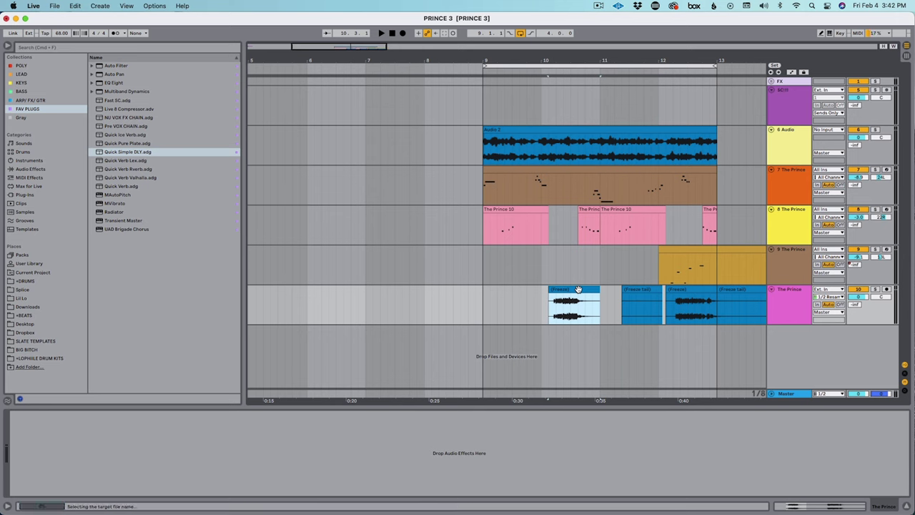
{"action": "key", "text": "space"}
{"action": "left_click_drag", "start_coordinate": [666, 301], "coordinate": [718, 302]}
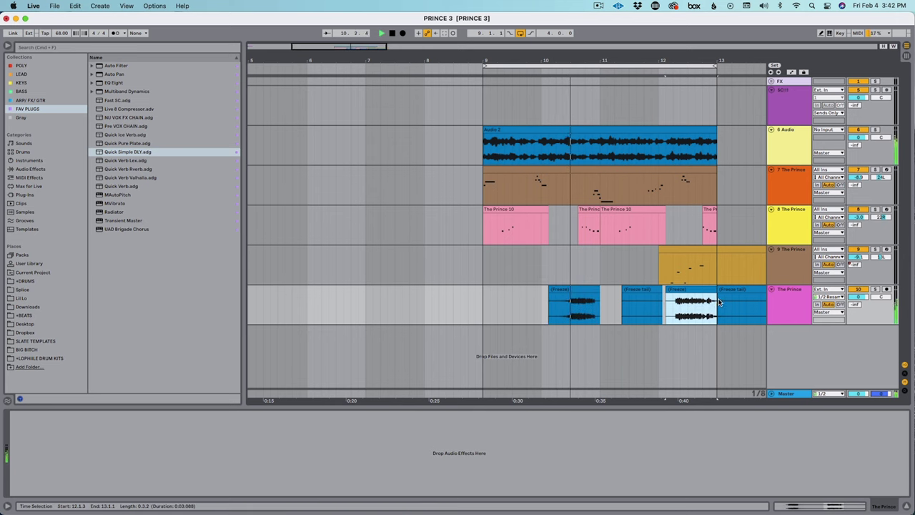
{"action": "key", "text": "space"}
{"action": "left_click", "coordinate": [689, 294]}
{"action": "left_click_drag", "start_coordinate": [688, 292], "coordinate": [680, 296]}
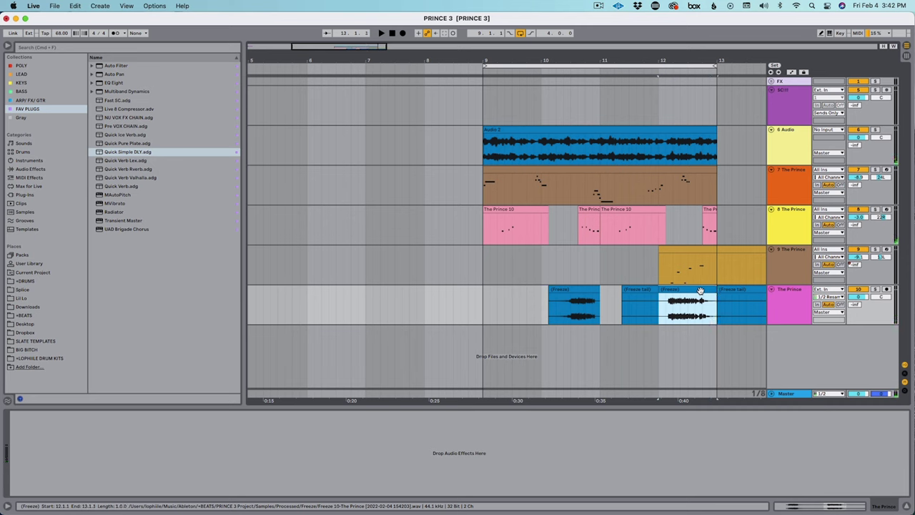
{"action": "key", "text": "space"}
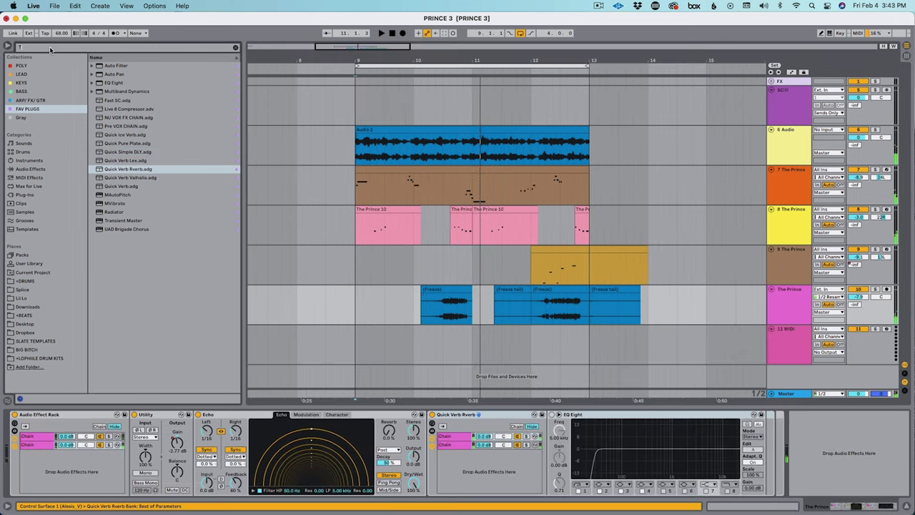
- Search the plug-ins for TRIL and load the Trilian VST on the 11 MIDI track
{"action": "left_click", "coordinate": [50, 49]}
{"action": "type", "text": "TRIL"}
{"action": "left_click", "coordinate": [32, 194]}
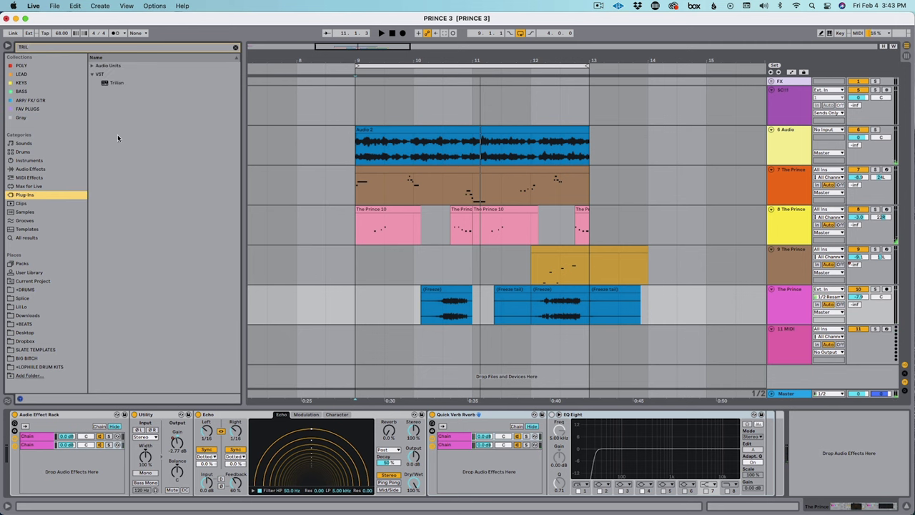
{"action": "left_click", "coordinate": [113, 84]}
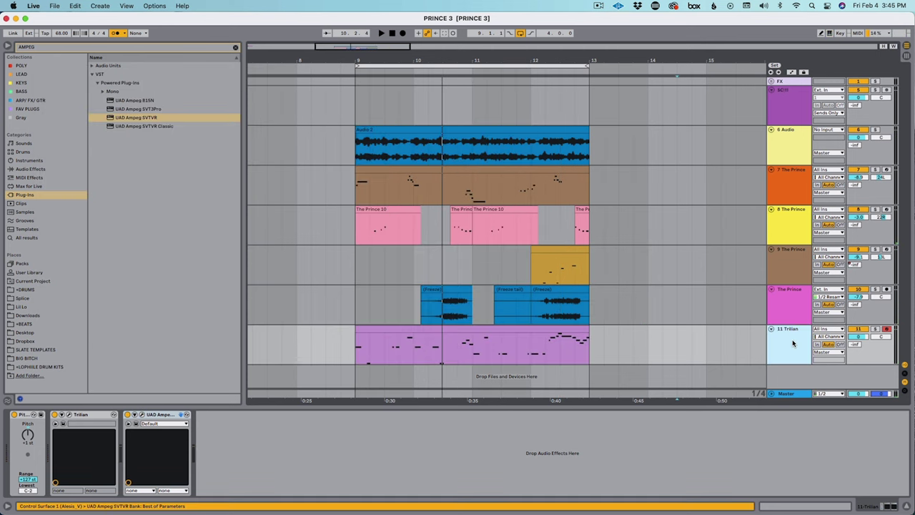
- Insert a new audio track below 11 Trilian and set its Saturator to Hard Curve
{"action": "key", "text": "super+t"}
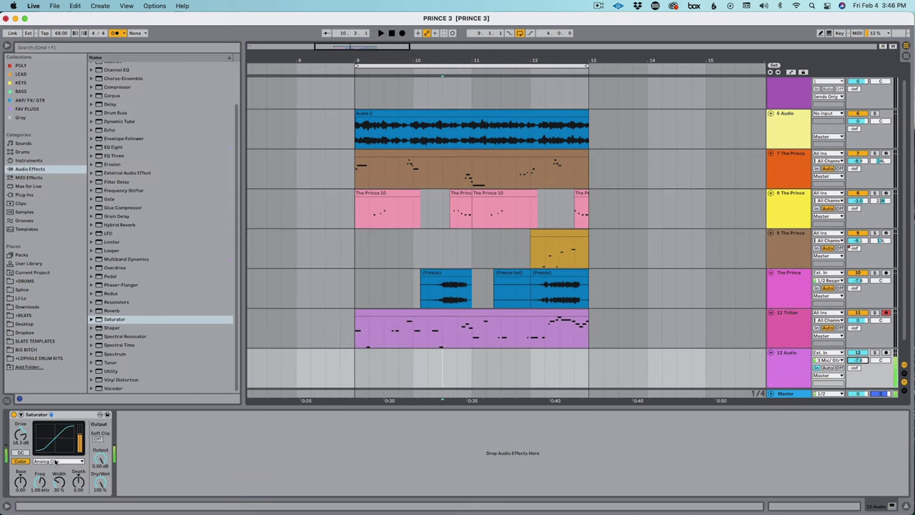
{"action": "left_click", "coordinate": [56, 462]}
{"action": "left_click", "coordinate": [50, 486]}
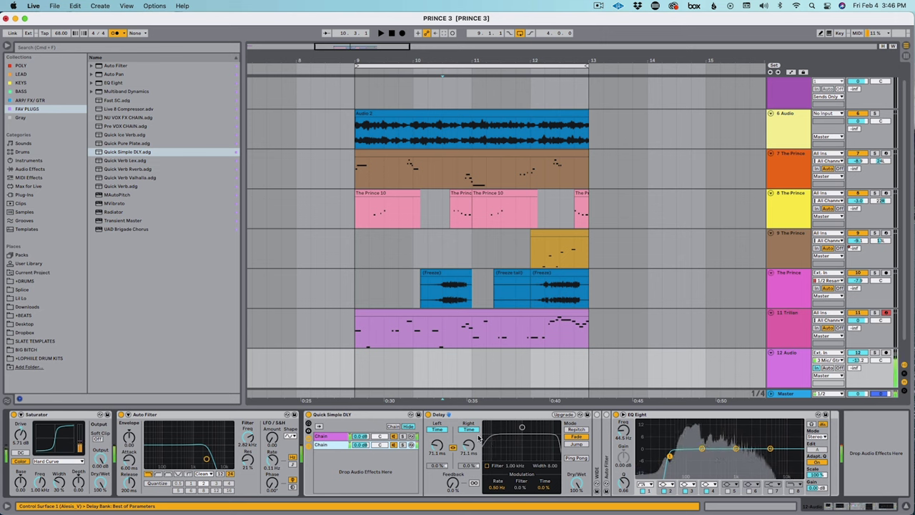
- Sync the Quick Simple DLY delay times to the tempo and raise the rack's EQ Eight low cut to 167 Hz
{"action": "left_click", "coordinate": [474, 436]}
{"action": "left_click", "coordinate": [598, 414]}
{"action": "left_click", "coordinate": [608, 423]}
{"action": "left_click", "coordinate": [607, 415]}
{"action": "double_click", "coordinate": [609, 433]}
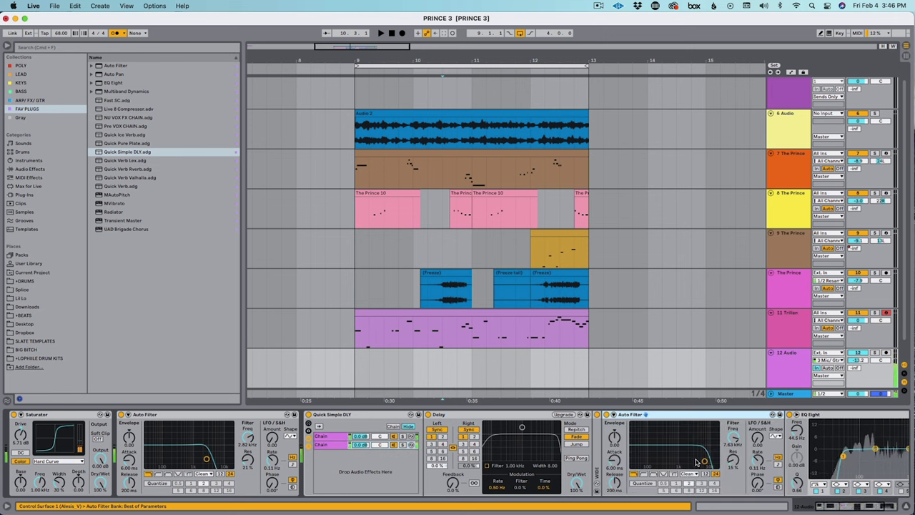
{"action": "left_click_drag", "start_coordinate": [839, 454], "coordinate": [857, 455]}
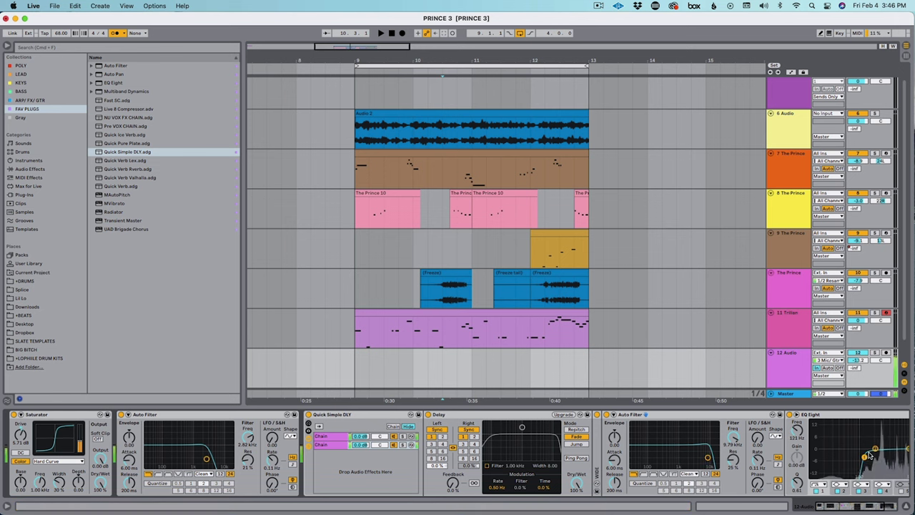
{"action": "scroll", "coordinate": [458, 454], "scroll_direction": "right", "scroll_amount": 3}
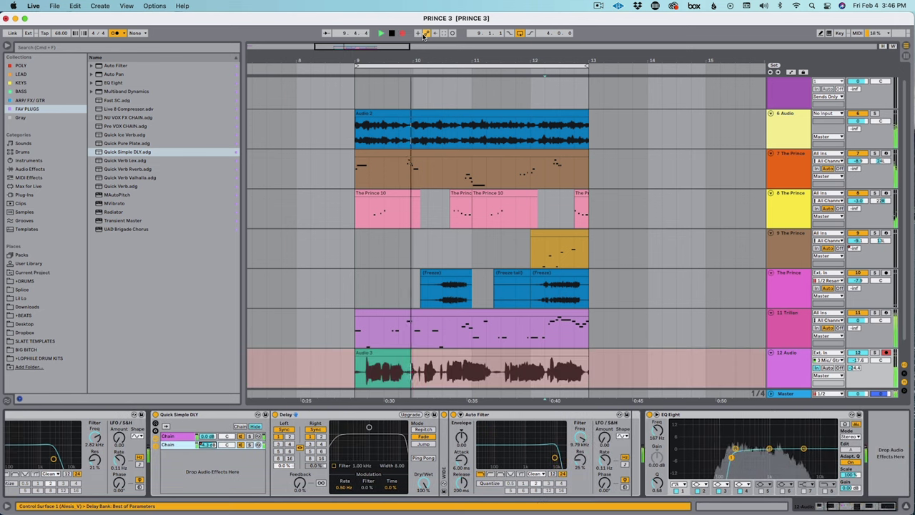
- Turn off Automation Arm while recording on 12 Audio, and narrow the EQ Eight cut at 742 Hz to a Q of 2.94
{"action": "left_click", "coordinate": [426, 33]}
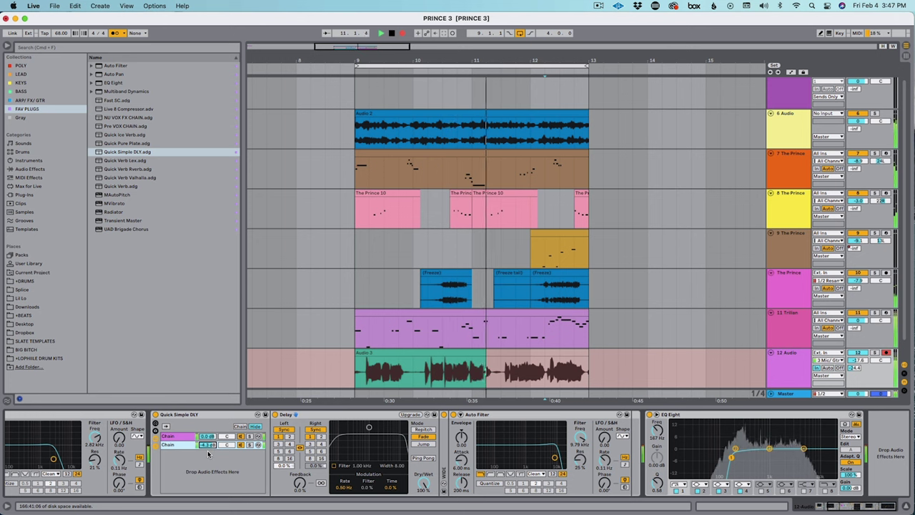
{"action": "left_click", "coordinate": [212, 445]}
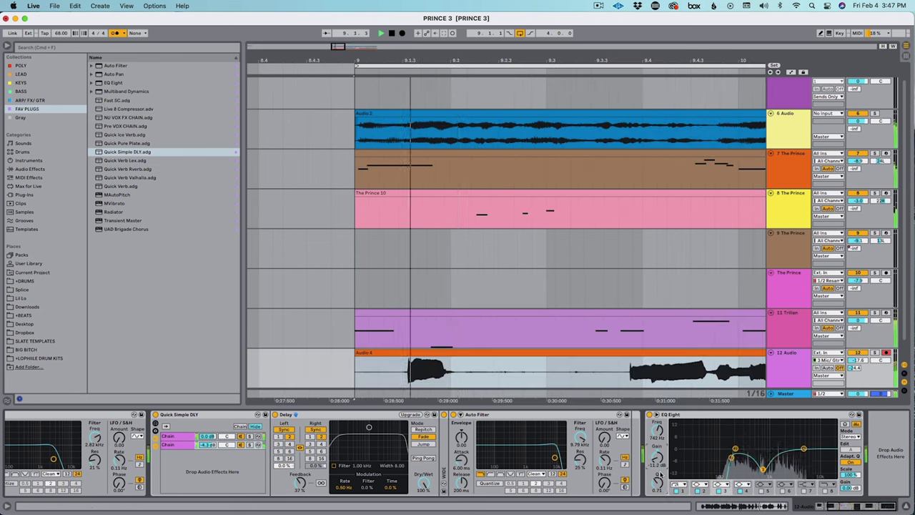
{"action": "left_click_drag", "start_coordinate": [660, 474], "coordinate": [660, 458]}
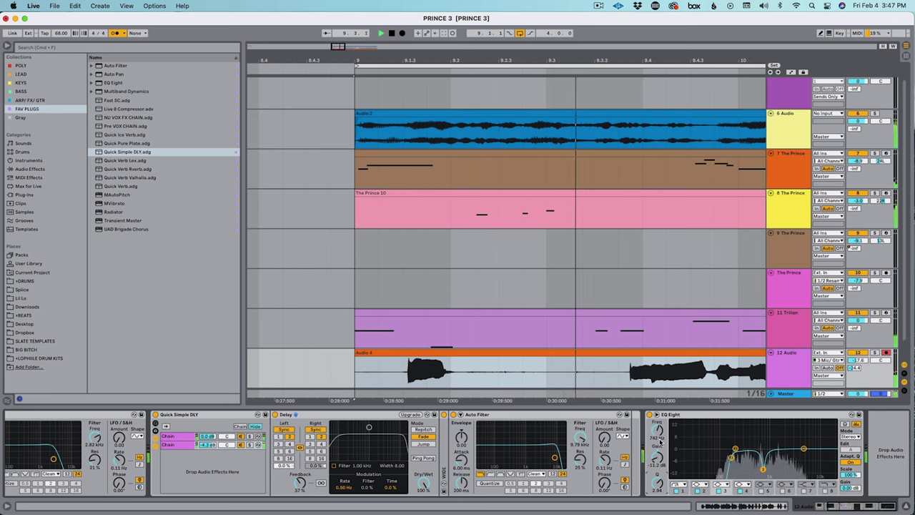
- Search the plug-ins for bc and load BC Chorus 4 VST(Stereo) at the end of the 12 Audio track's effects
{"action": "left_click", "coordinate": [61, 47]}
{"action": "type", "text": "qtc"}
{"action": "left_click", "coordinate": [37, 194]}
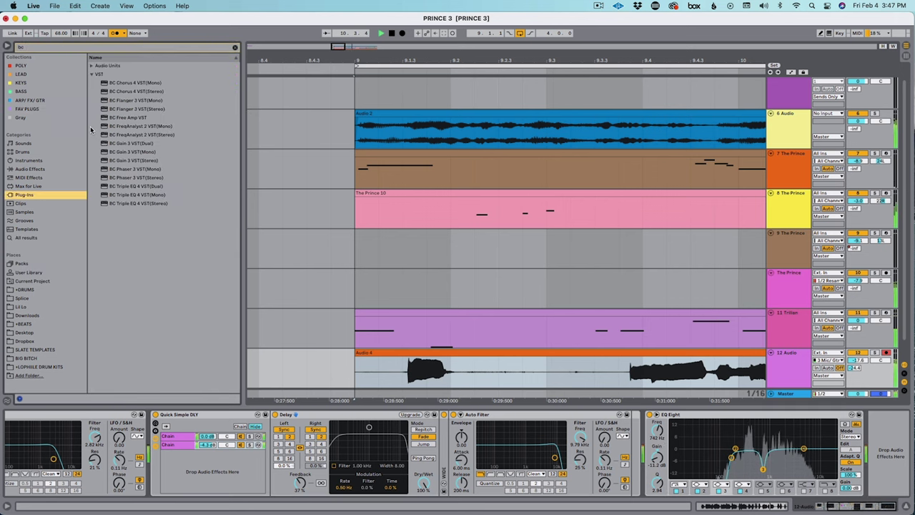
{"action": "left_click_drag", "start_coordinate": [120, 92], "coordinate": [437, 206]}
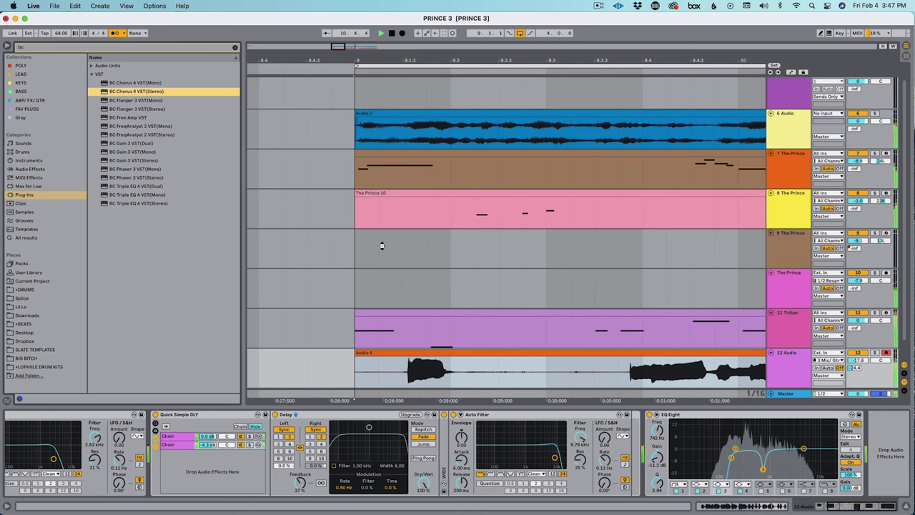
{"action": "left_click_drag", "start_coordinate": [382, 246], "coordinate": [383, 246]}
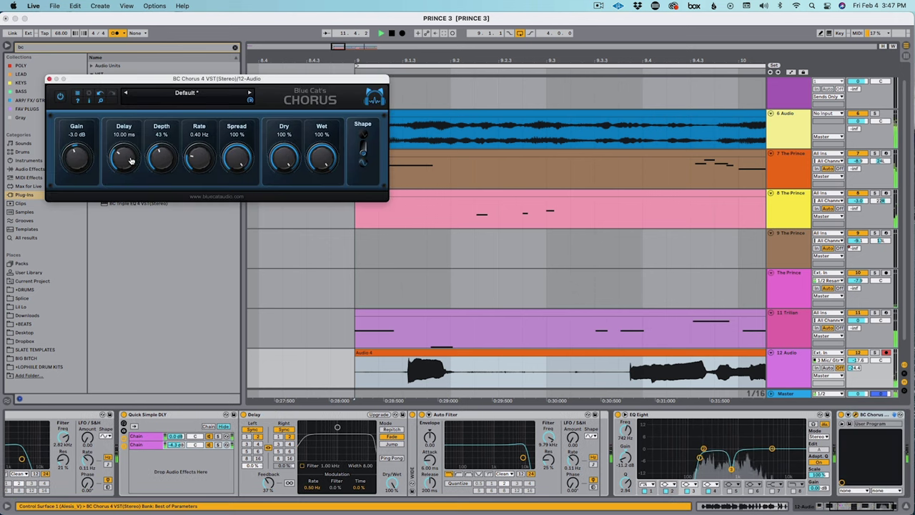
- Set the chorus Wet level to 83 % and close its window to return to the 12 Audio recording
{"action": "left_click_drag", "start_coordinate": [322, 171], "coordinate": [321, 172]}
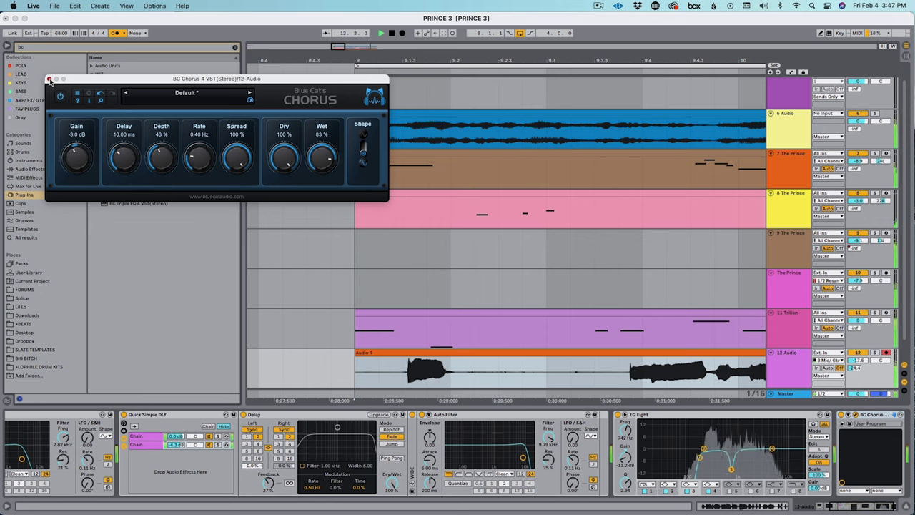
{"action": "left_click", "coordinate": [48, 80]}
{"action": "left_click", "coordinate": [695, 383]}
{"action": "scroll", "coordinate": [691, 384], "scroll_direction": "down", "scroll_amount": 6}
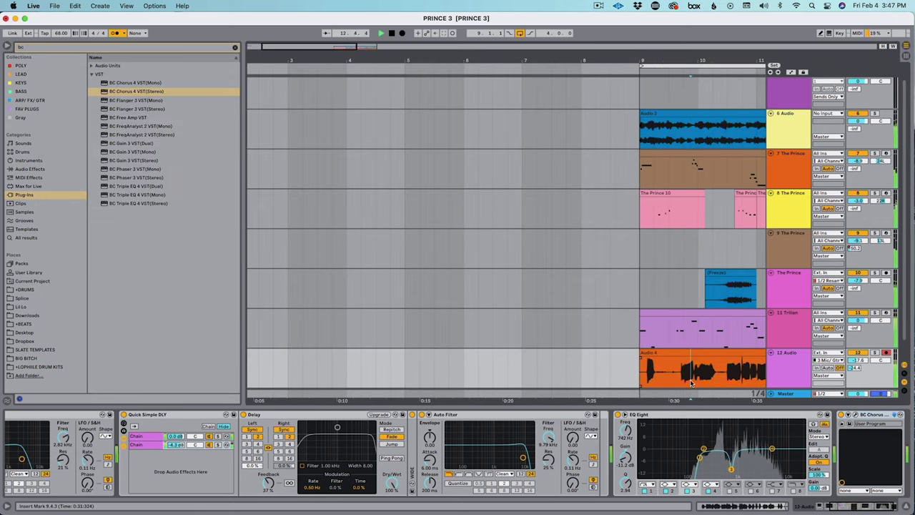
{"action": "scroll", "coordinate": [691, 384], "scroll_direction": "right", "scroll_amount": 3}
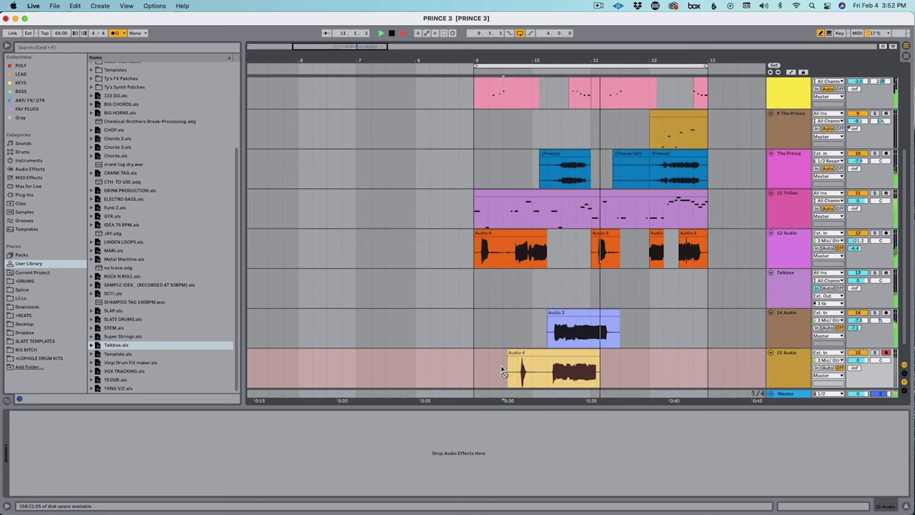
- Stop recording on 15 Audio and select the first part of the new take
{"action": "key", "text": "space"}
{"action": "left_click_drag", "start_coordinate": [551, 375], "coordinate": [486, 371]}
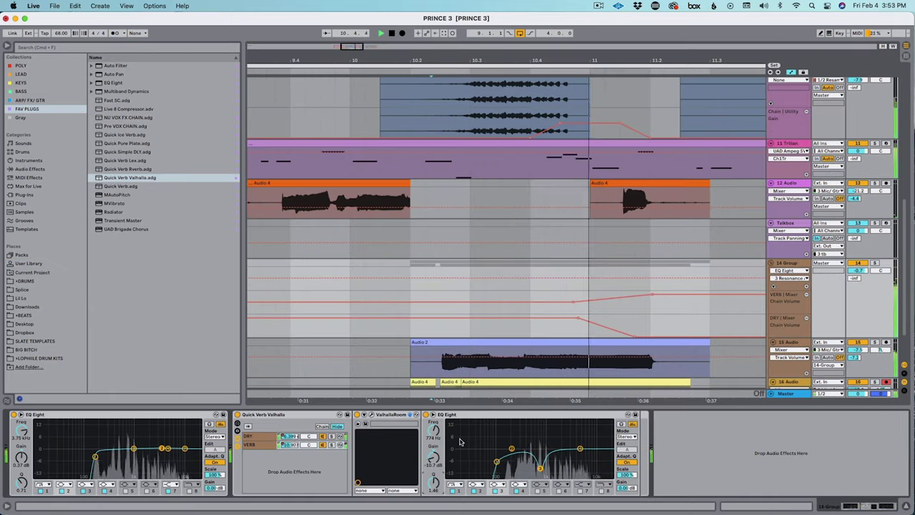
- List the audio effects in the browser, and duplicate the entire arrangement so the copy starts at bar 13
{"action": "left_click", "coordinate": [30, 169]}
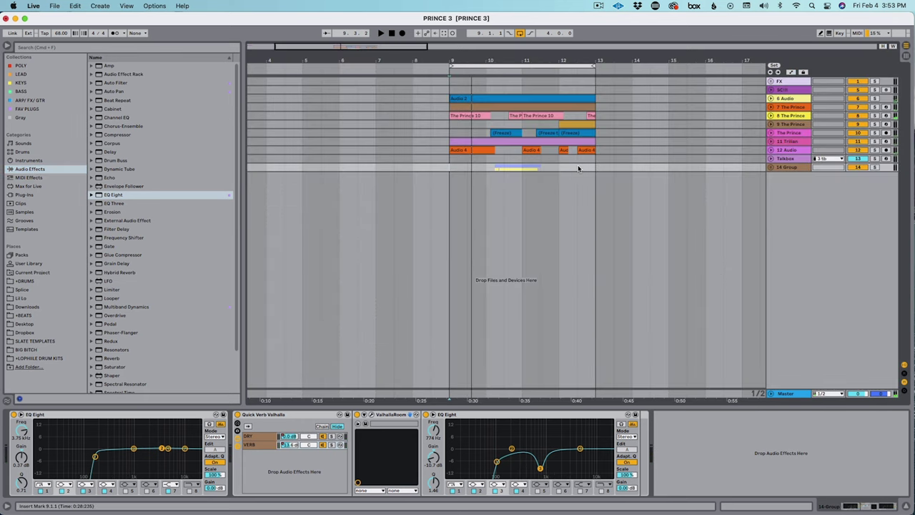
{"action": "key", "text": "super+a"}
{"action": "key", "text": "super+d"}
- Unfold the tracks and deactivate the 12 Audio and 14 Group clips between bars 9 and 13
{"action": "left_click", "coordinate": [771, 150], "text": "alt"}
{"action": "left_click_drag", "start_coordinate": [595, 320], "coordinate": [446, 173]}
{"action": "key", "text": "0"}
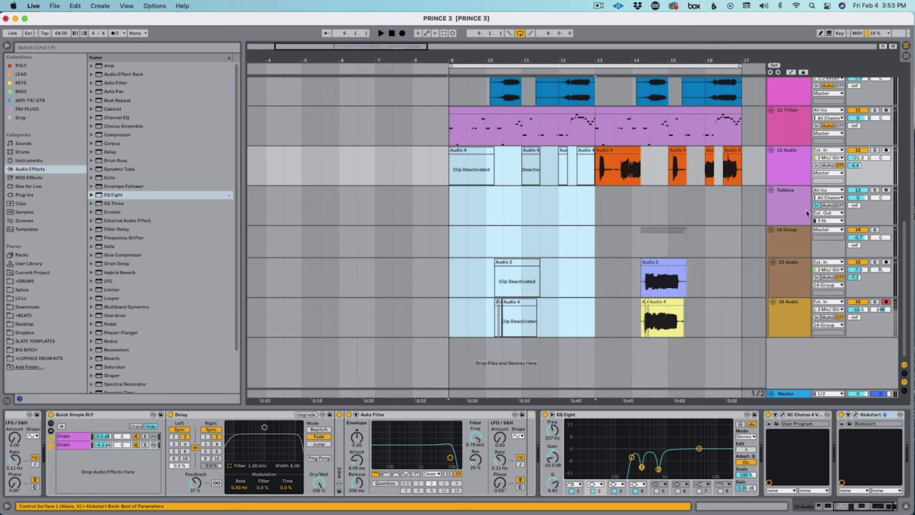
- Insert a new audio track below 16 Audio and delete the Talkbox track
{"action": "left_click", "coordinate": [787, 248]}
{"action": "key", "text": "super+t"}
{"action": "left_click", "coordinate": [798, 212]}
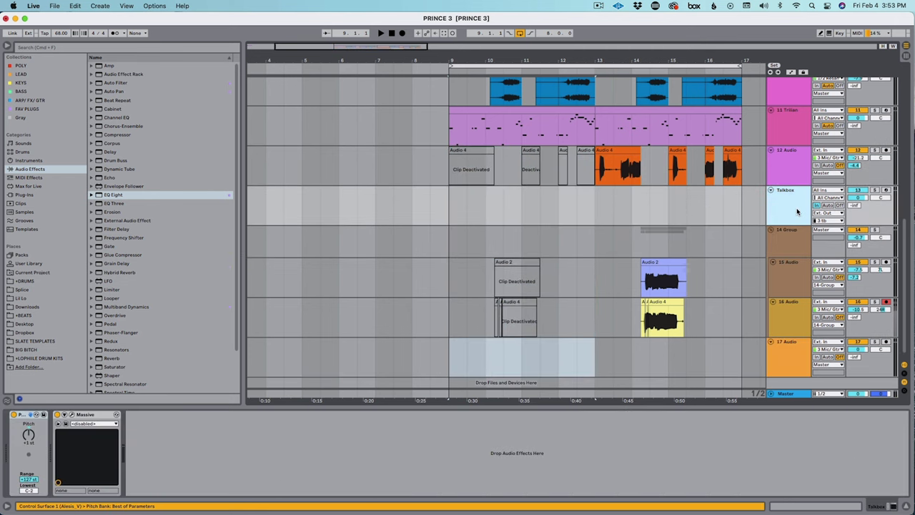
{"action": "key", "text": "Delete"}
{"action": "left_click", "coordinate": [509, 323]}
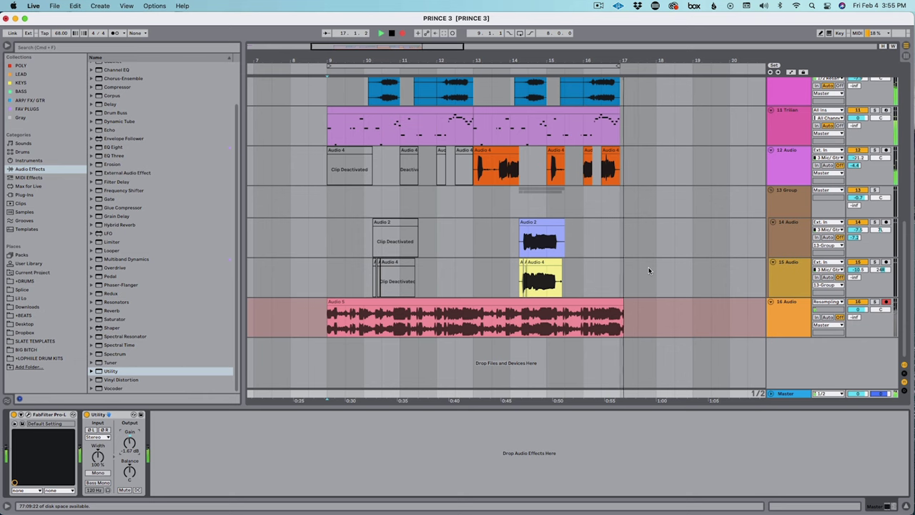
- Stop the resampling recording on 16 Audio and save the set as a new version named PRINCE 3 v2
{"action": "key", "text": "space"}
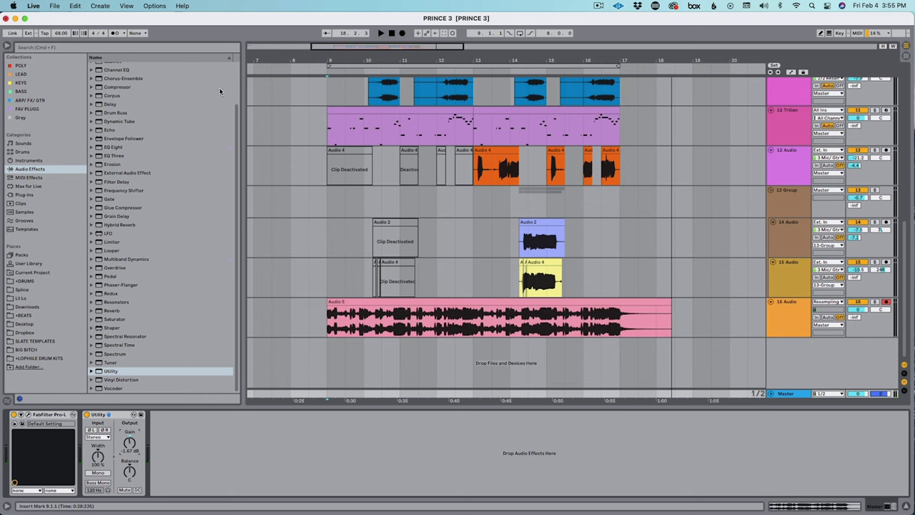
{"action": "key", "text": "super+s"}
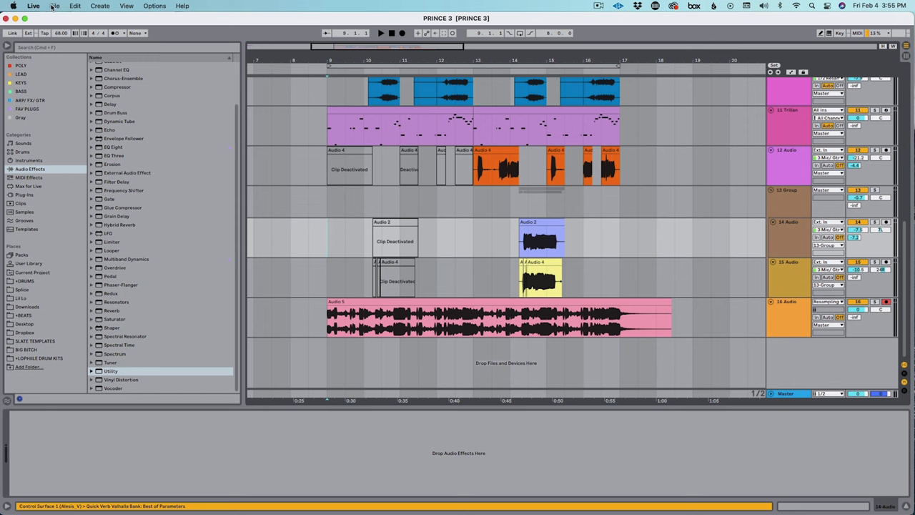
{"action": "left_click", "coordinate": [53, 6]}
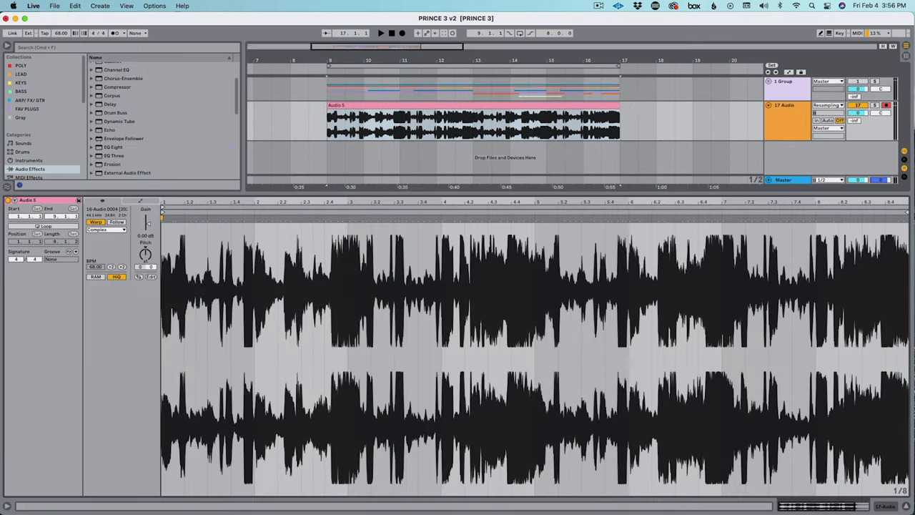
- Play the resampled loop on 17 Audio and add Auto Filter followed by EQ Eight to its device chain
{"action": "key", "text": "space"}
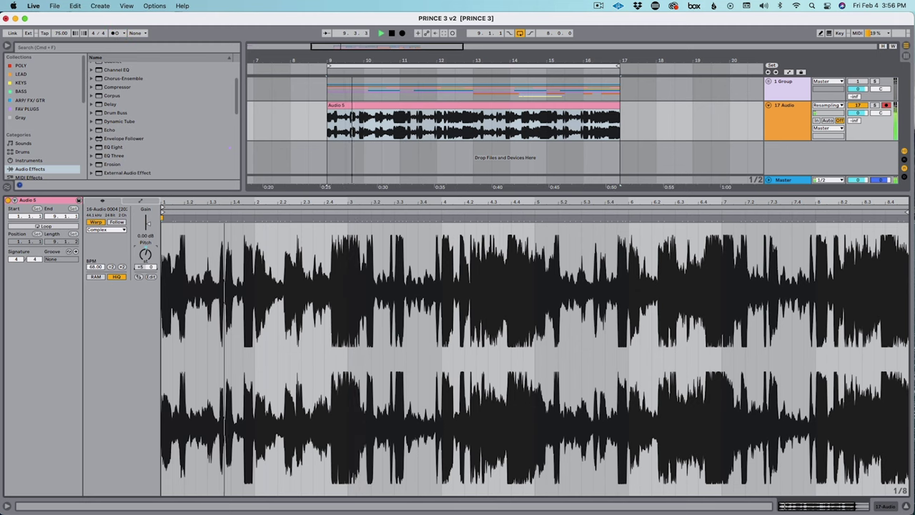
{"action": "key", "text": "shift+Tab"}
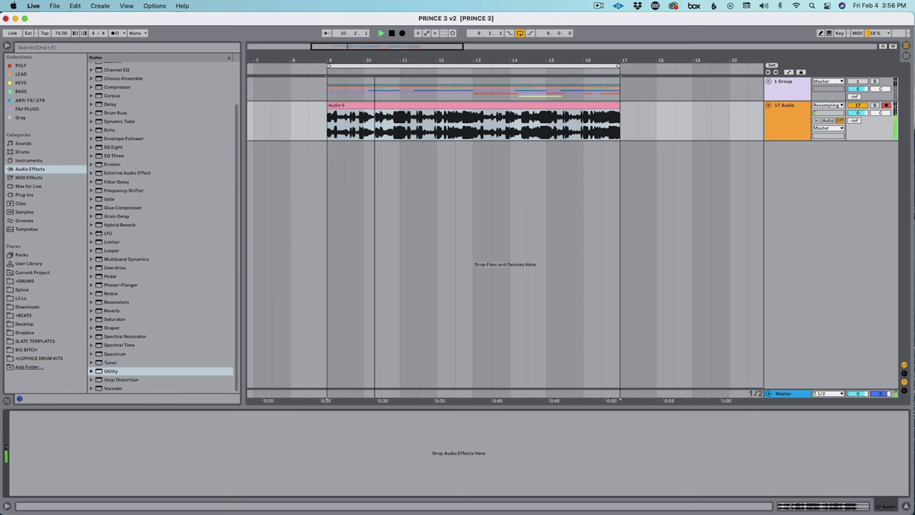
{"action": "scroll", "coordinate": [160, 226], "scroll_direction": "up", "scroll_amount": 3}
{"action": "double_click", "coordinate": [116, 83]}
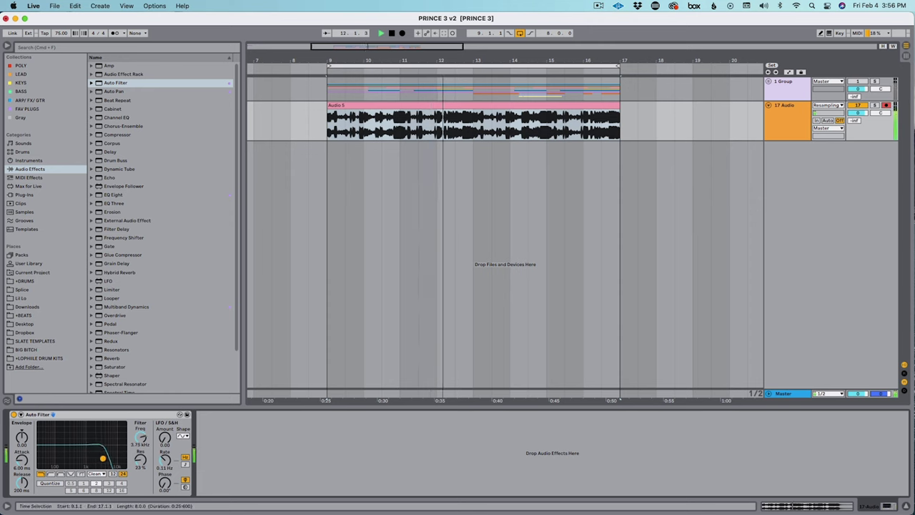
{"action": "left_click_drag", "start_coordinate": [113, 194], "coordinate": [252, 464]}
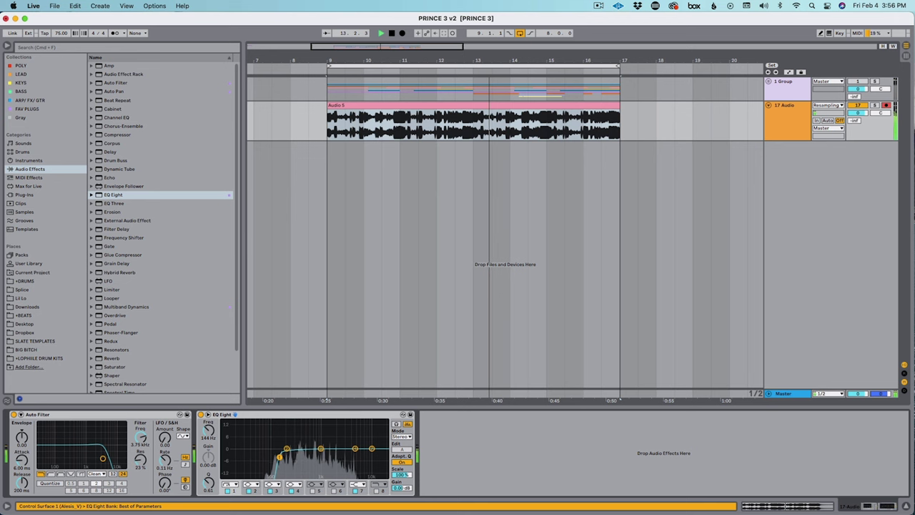
- Raise the Auto Filter cutoff on 17 Audio and turn up the formant shift in MAutoPitch
{"action": "left_click_drag", "start_coordinate": [103, 459], "coordinate": [119, 455]}
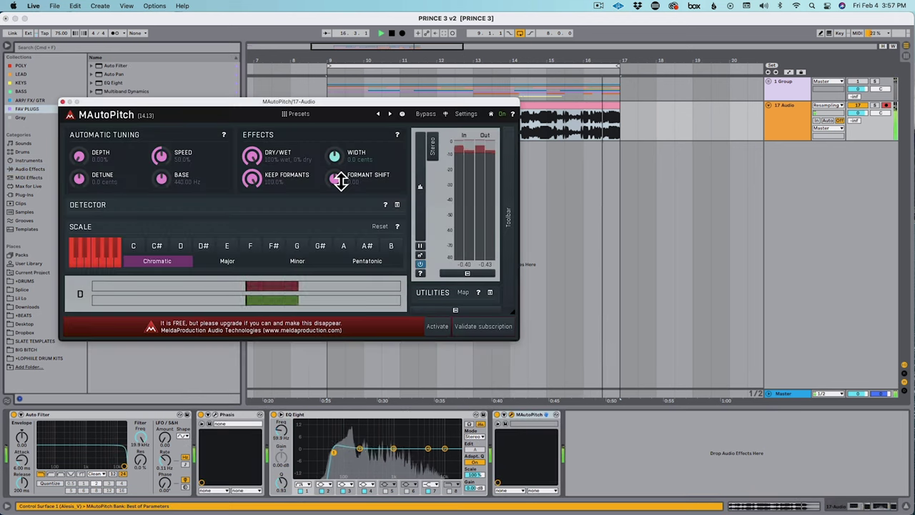
{"action": "left_click_drag", "start_coordinate": [340, 181], "coordinate": [354, 143]}
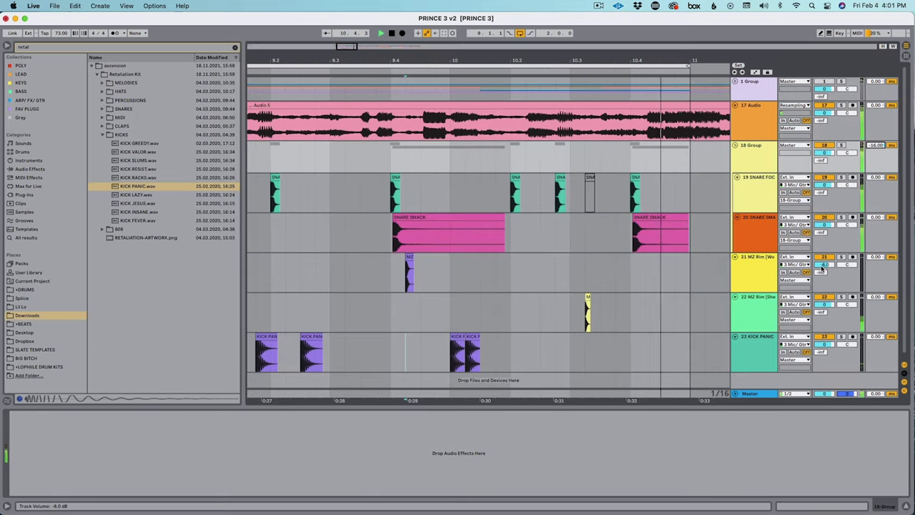
- Copy the last kick clip in bar 10 on the KICK PANIC track to about 10.2.3
{"action": "scroll", "coordinate": [498, 294], "scroll_direction": "left", "scroll_amount": 3}
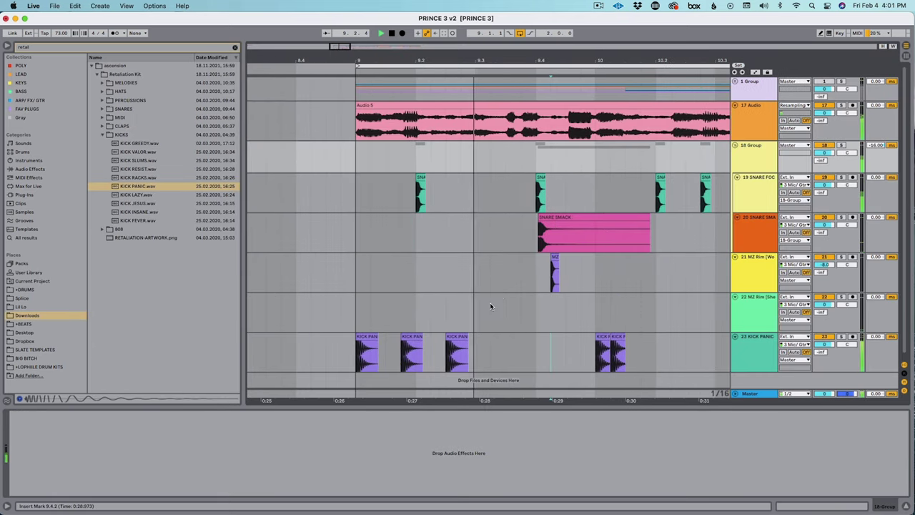
{"action": "key", "text": "minus"}
{"action": "scroll", "coordinate": [531, 331], "scroll_direction": "right", "scroll_amount": 3}
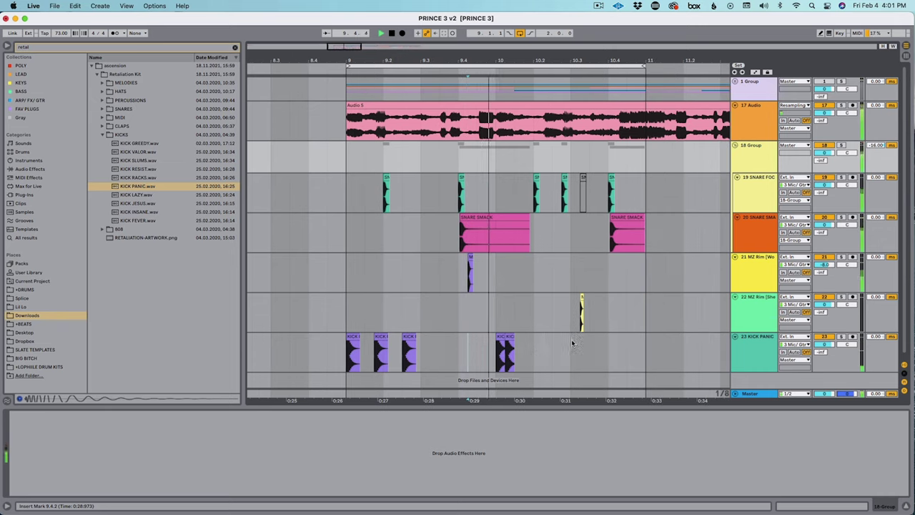
{"action": "left_click_drag", "start_coordinate": [511, 338], "coordinate": [557, 350]}
{"action": "left_click", "coordinate": [530, 351]}
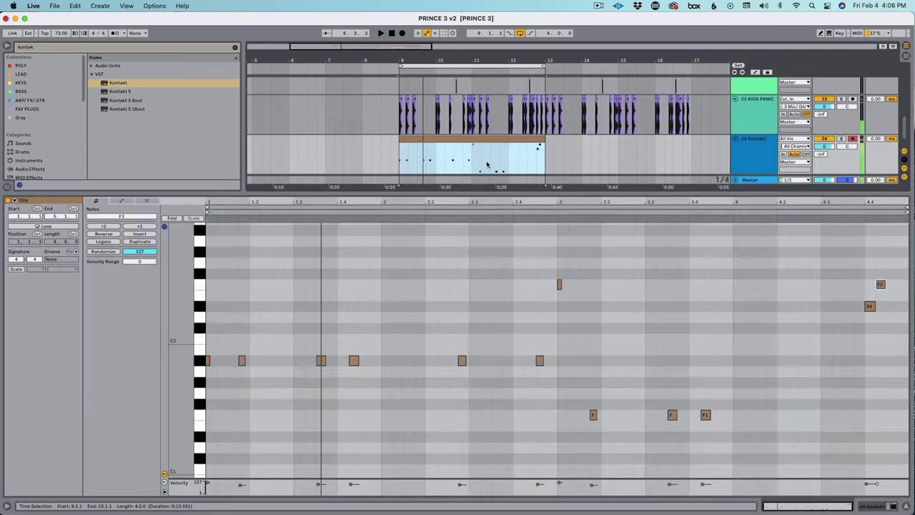
- Freeze the 24 Kontakt track and flatten it to audio
{"action": "key", "text": "shift+Tab"}
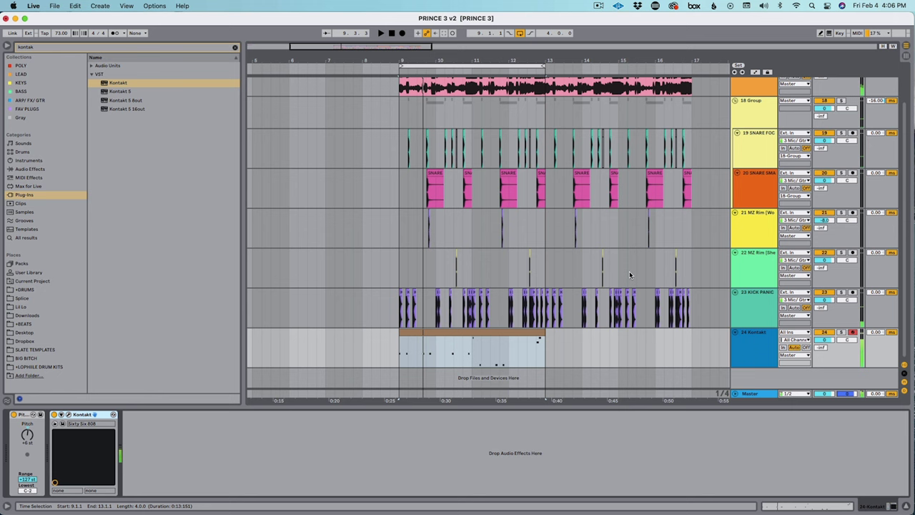
{"action": "right_click", "coordinate": [758, 336]}
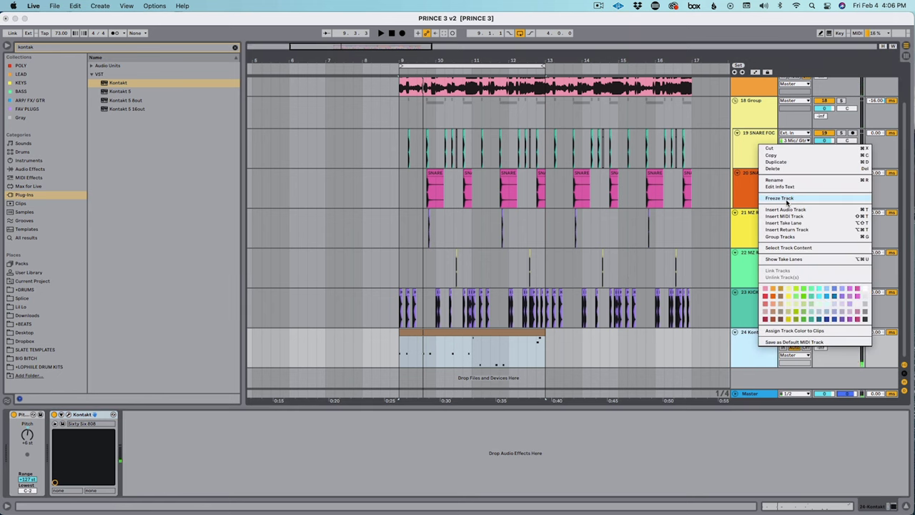
{"action": "left_click", "coordinate": [786, 200]}
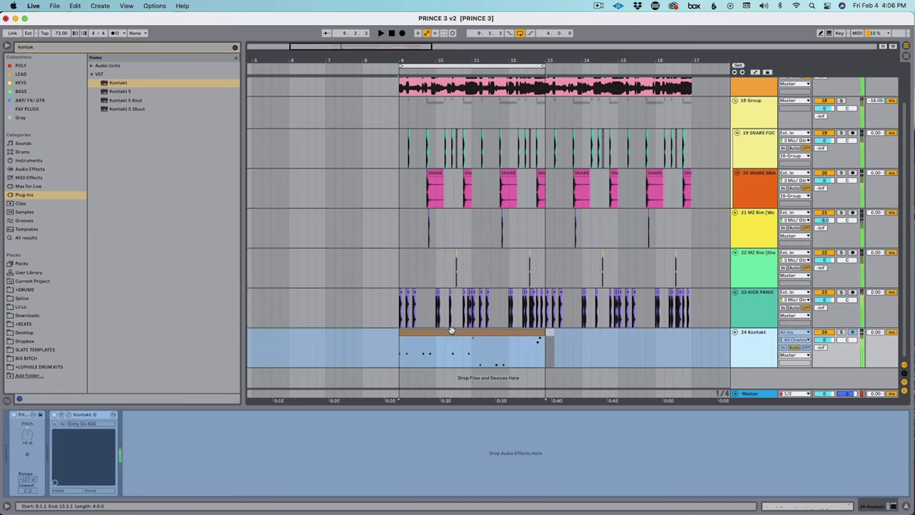
{"action": "right_click", "coordinate": [760, 341]}
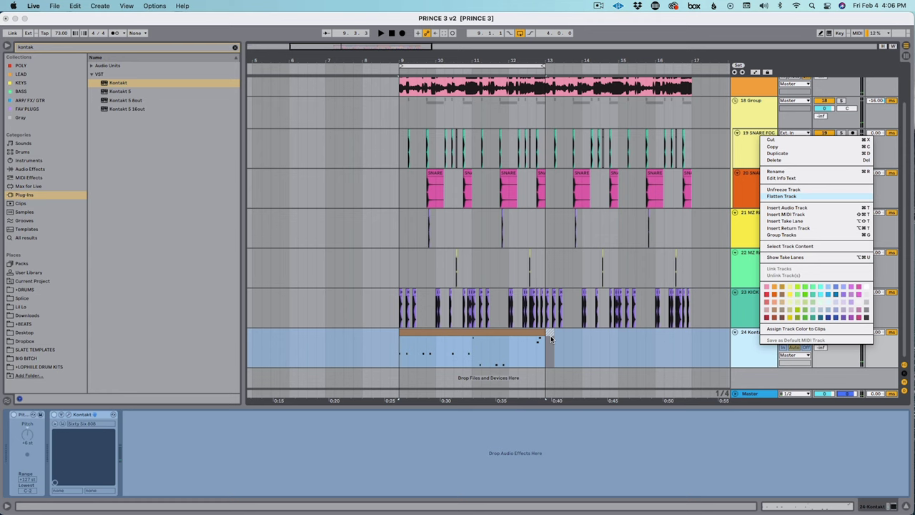
{"action": "left_click", "coordinate": [782, 195]}
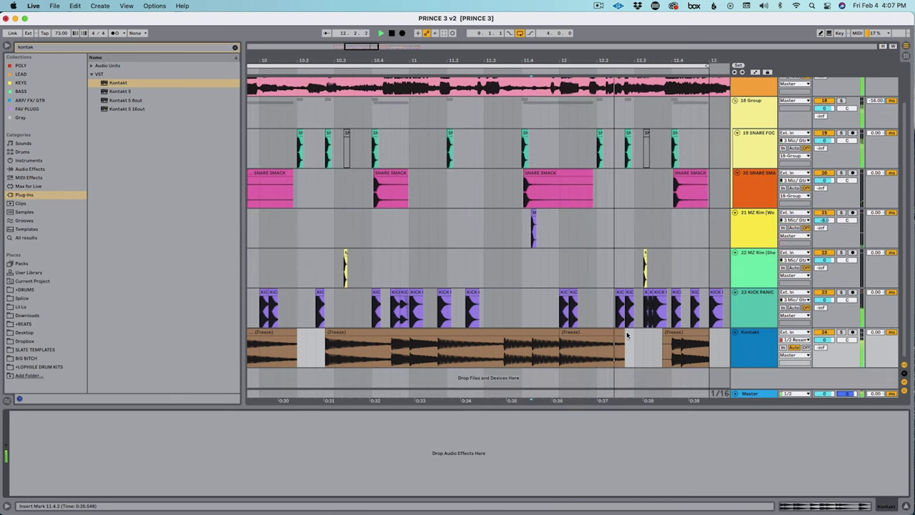
- Widen the gap in the flattened Kontakt audio in bar 12 so the last clip starts at 12.4, and audition it
{"action": "left_click_drag", "start_coordinate": [624, 334], "coordinate": [672, 334]}
{"action": "key", "text": "space"}
{"action": "key", "text": "space"}
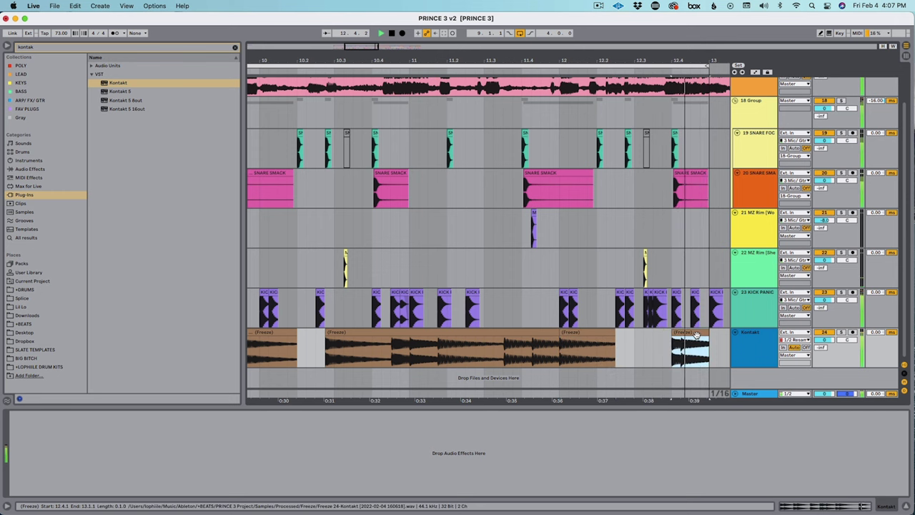
{"action": "left_click", "coordinate": [682, 353]}
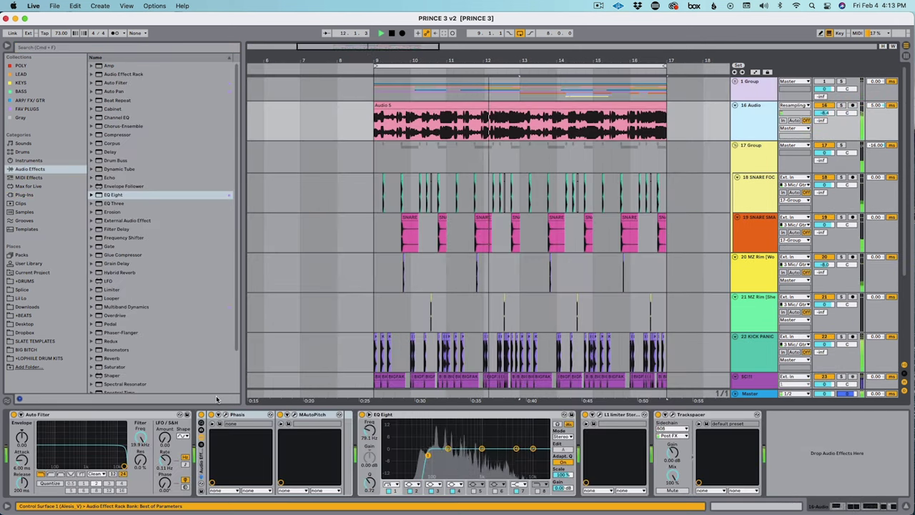
- Move the Auto Filter on 16 Audio between the L1 limiter and Trackspacer, and lower its cutoff to 1.60 kHz
{"action": "left_click_drag", "start_coordinate": [124, 466], "coordinate": [104, 461]}
{"action": "left_click_drag", "start_coordinate": [40, 414], "coordinate": [692, 429]}
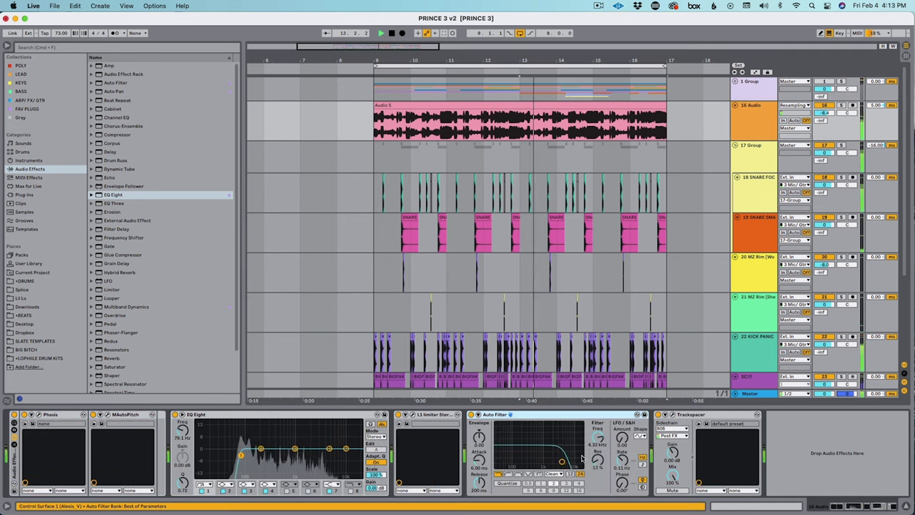
{"action": "left_click_drag", "start_coordinate": [562, 461], "coordinate": [549, 458]}
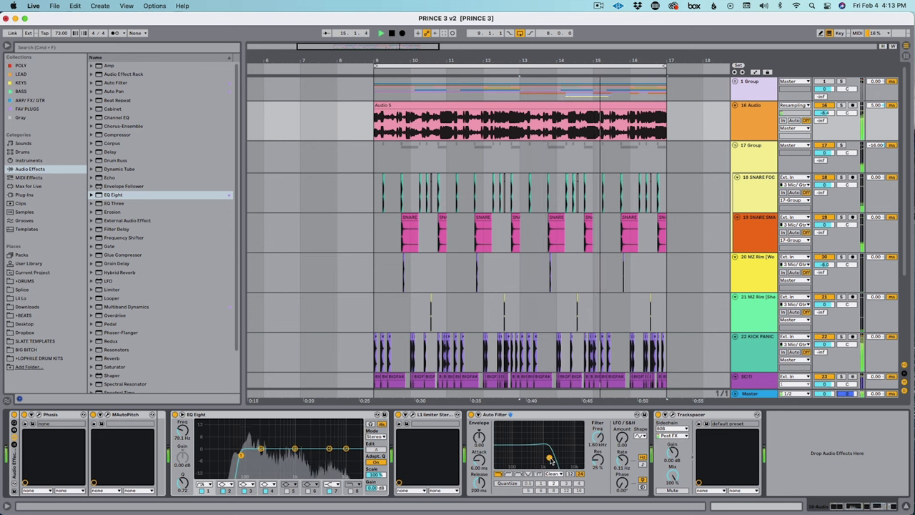